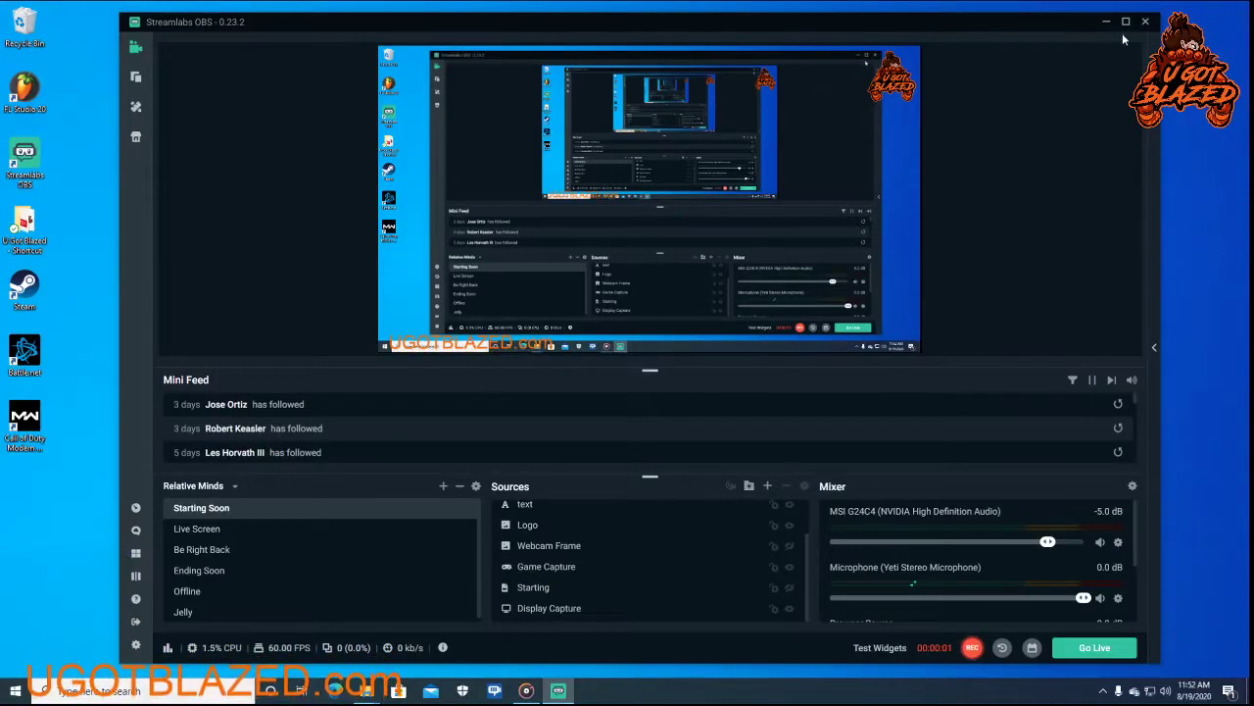
# Minimize the Streamlabs OBS window to reveal the desktop
pyautogui.click(1107, 21)
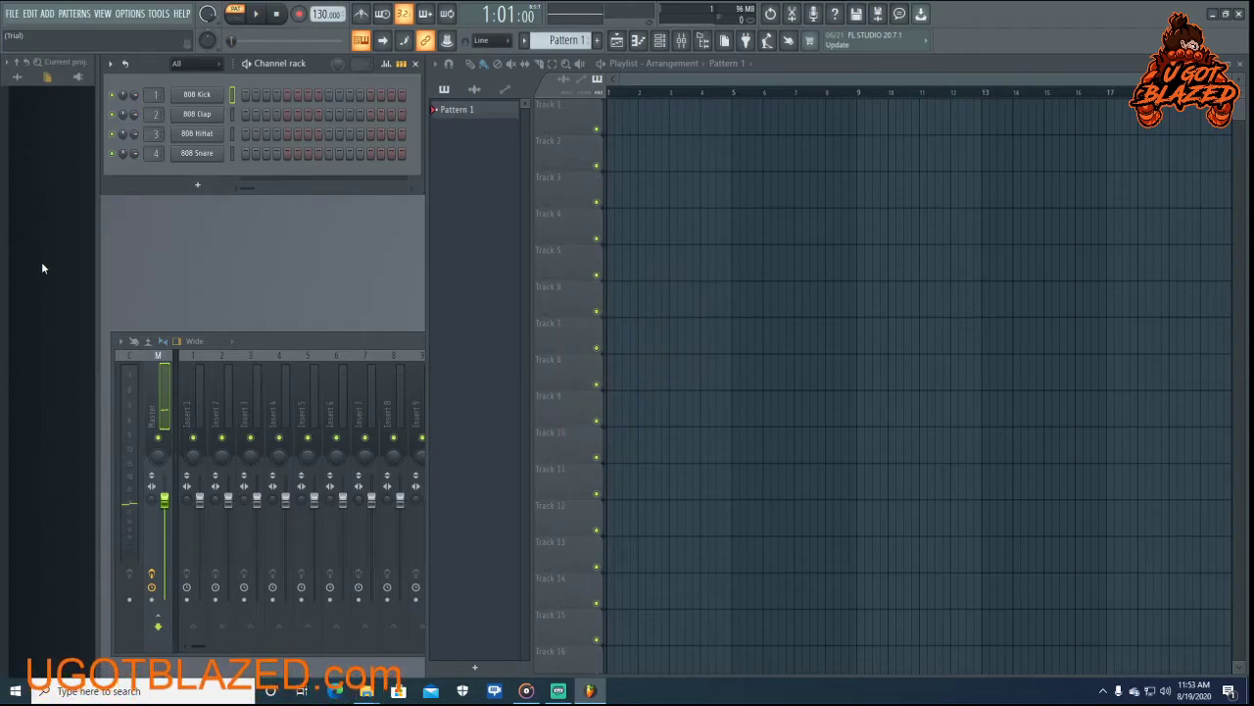
pyautogui.click(134, 17)
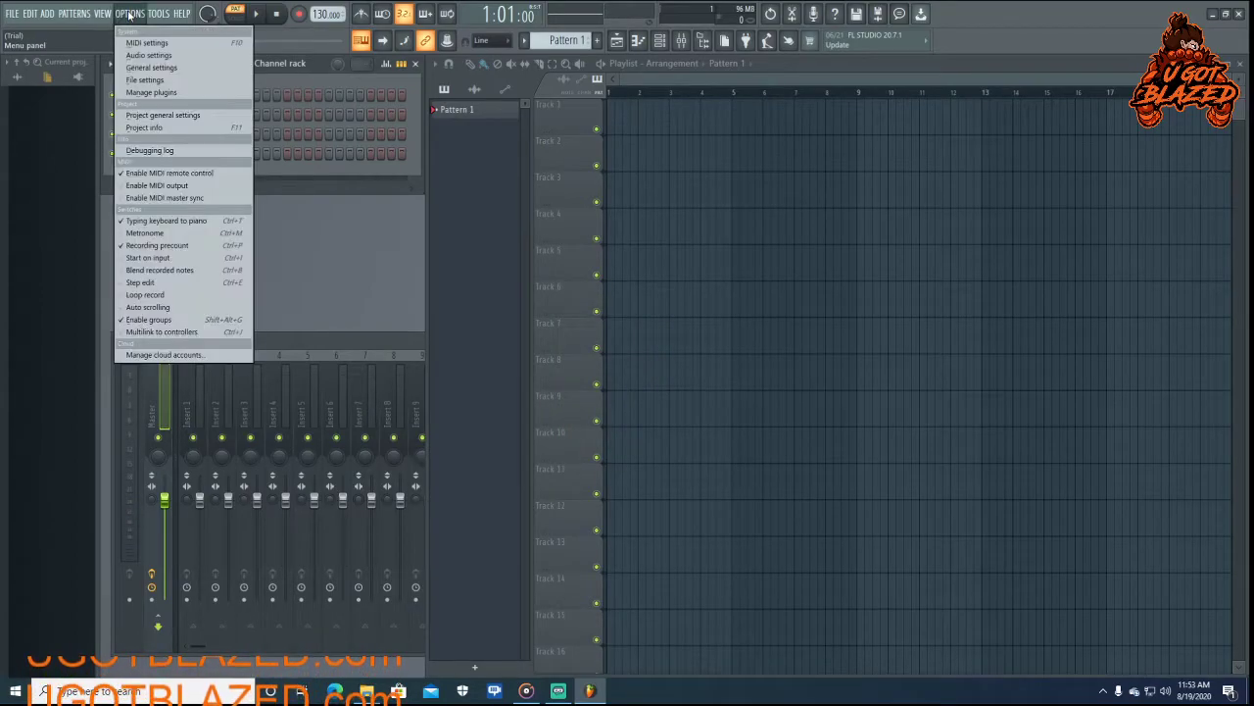
pyautogui.click(155, 60)
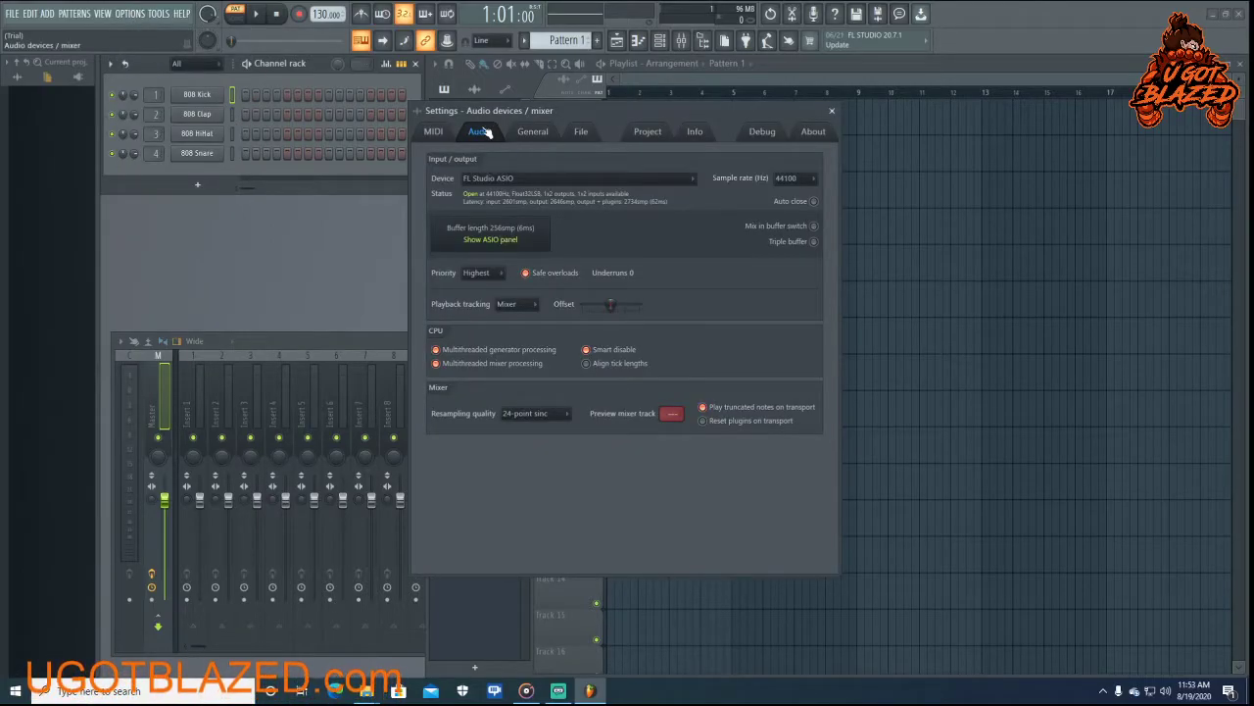
pyautogui.click(471, 179)
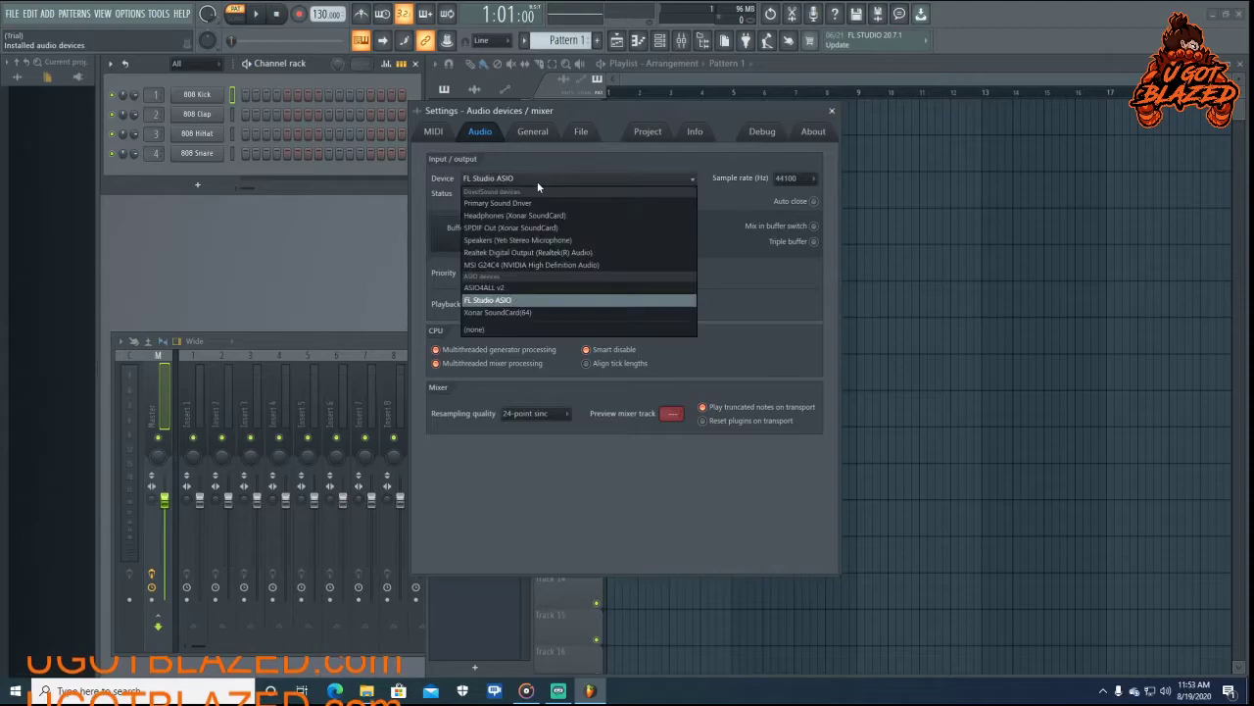
pyautogui.click(758, 308)
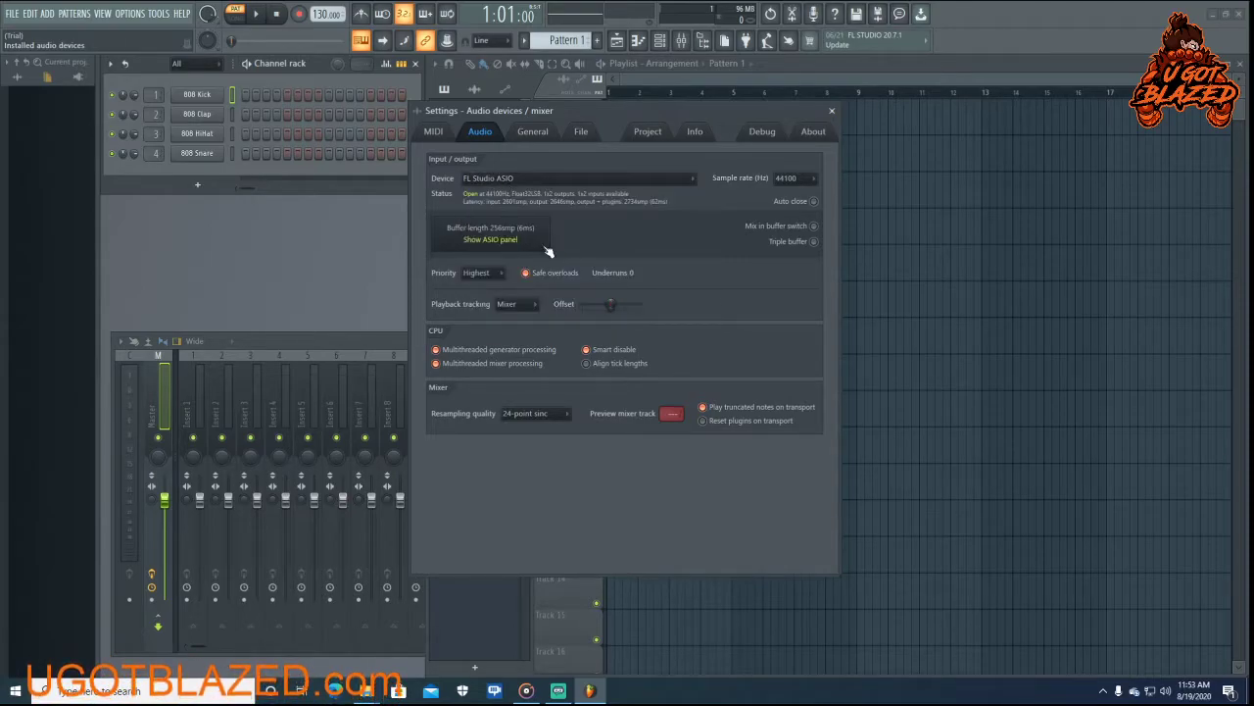
pyautogui.click(495, 240)
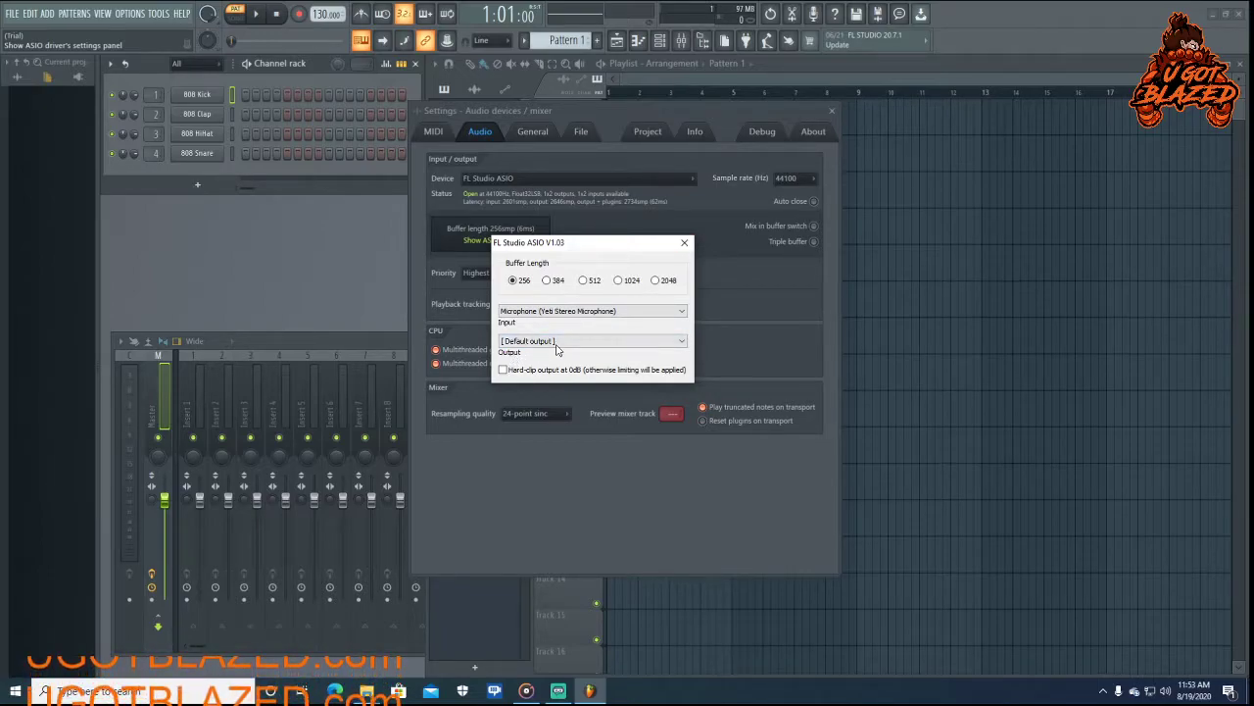
pyautogui.click(685, 243)
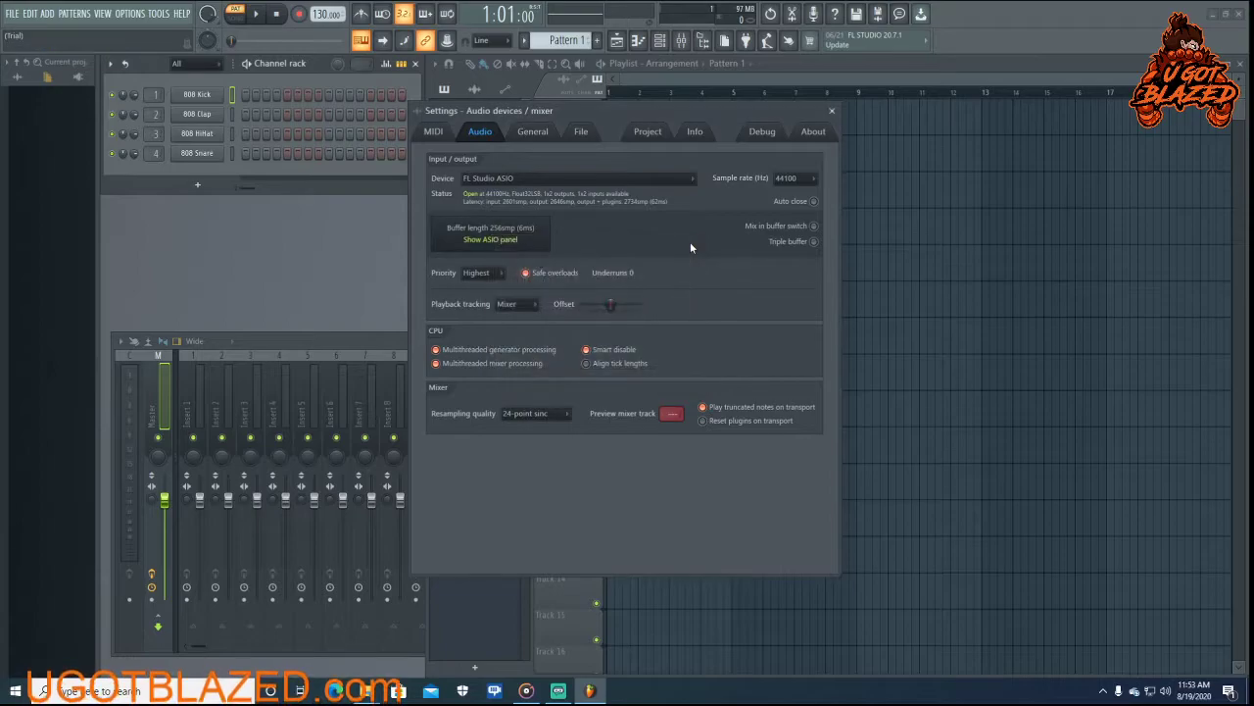
# Close the audio settings and toggle the mixer window off and back on
pyautogui.click(832, 111)
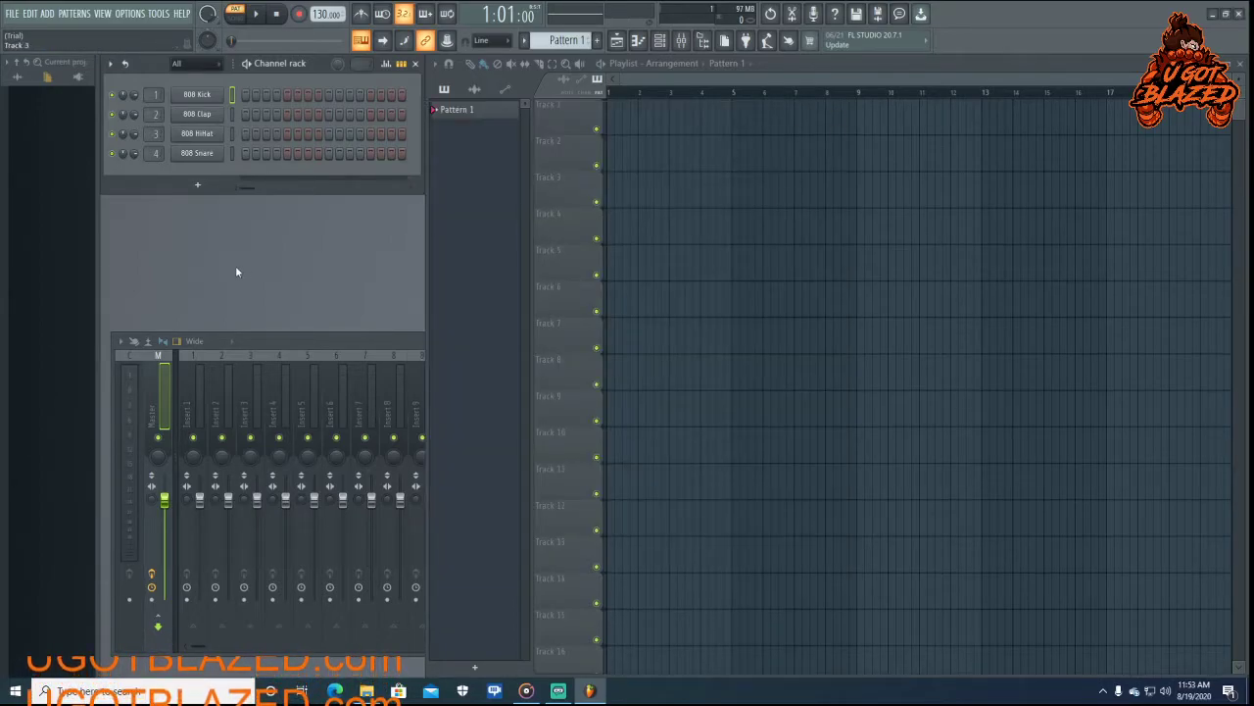
pyautogui.click(314, 343)
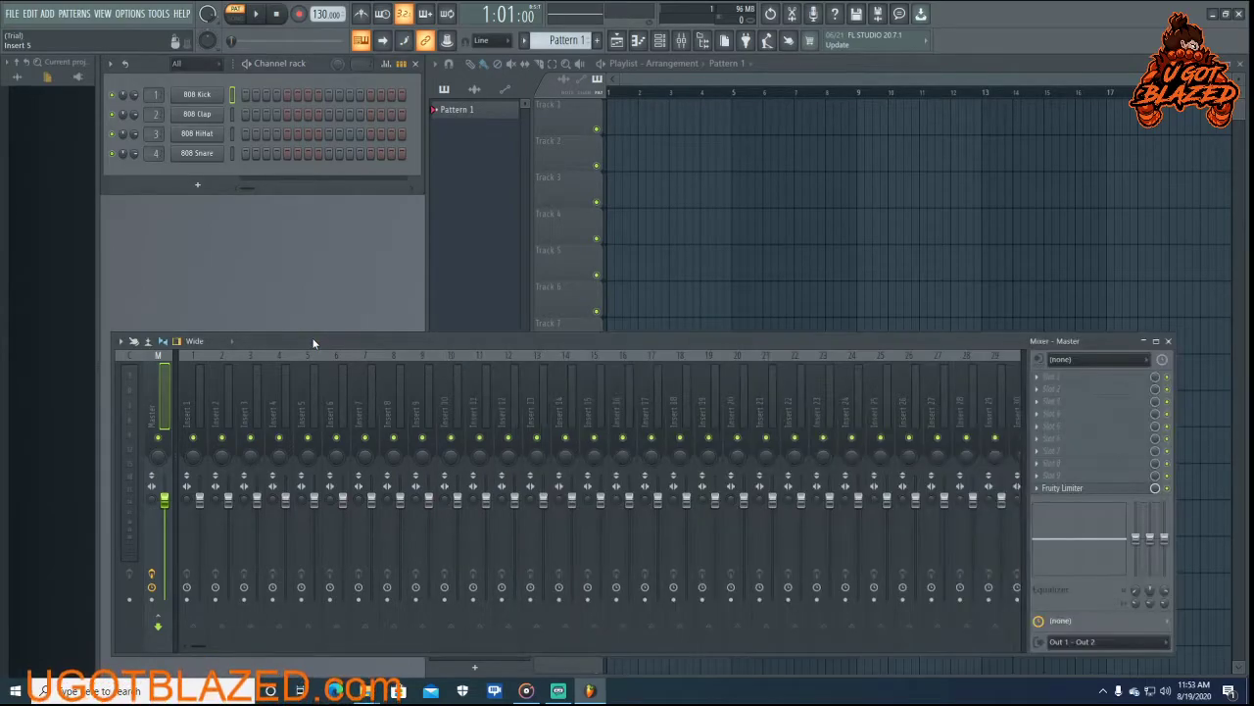
pyautogui.click(683, 41)
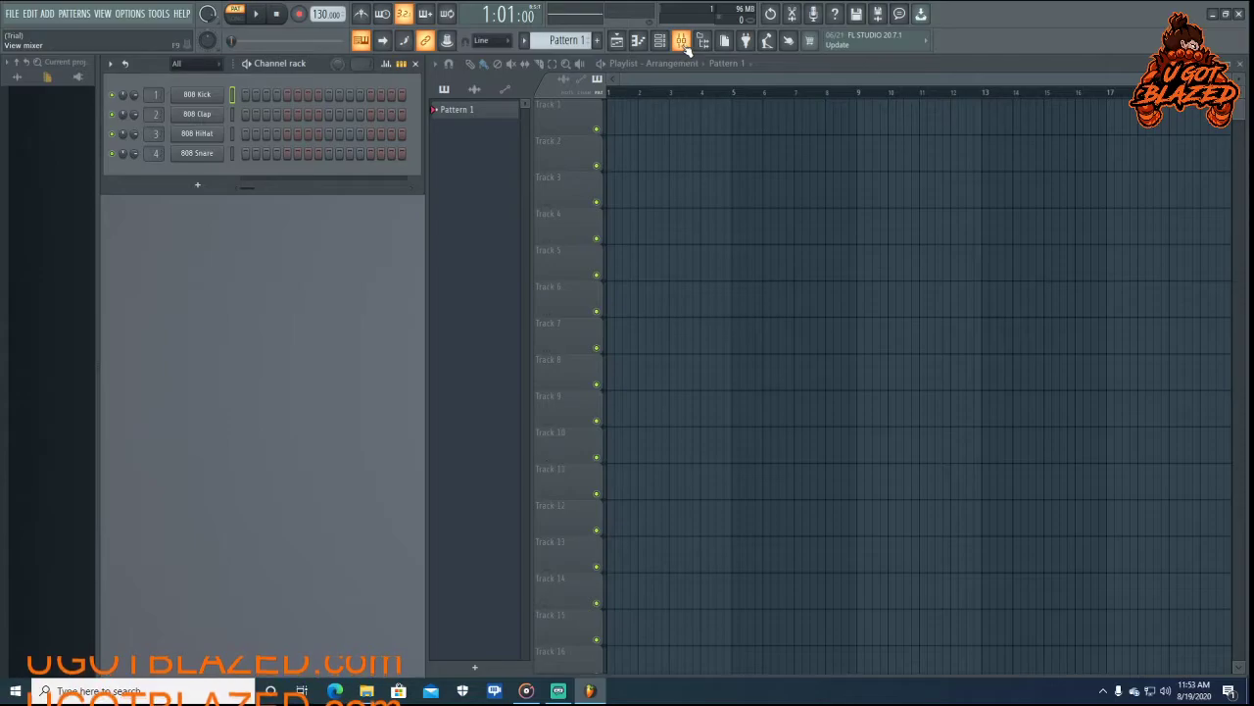
pyautogui.click(683, 41)
pyautogui.click(683, 42)
pyautogui.click(683, 42)
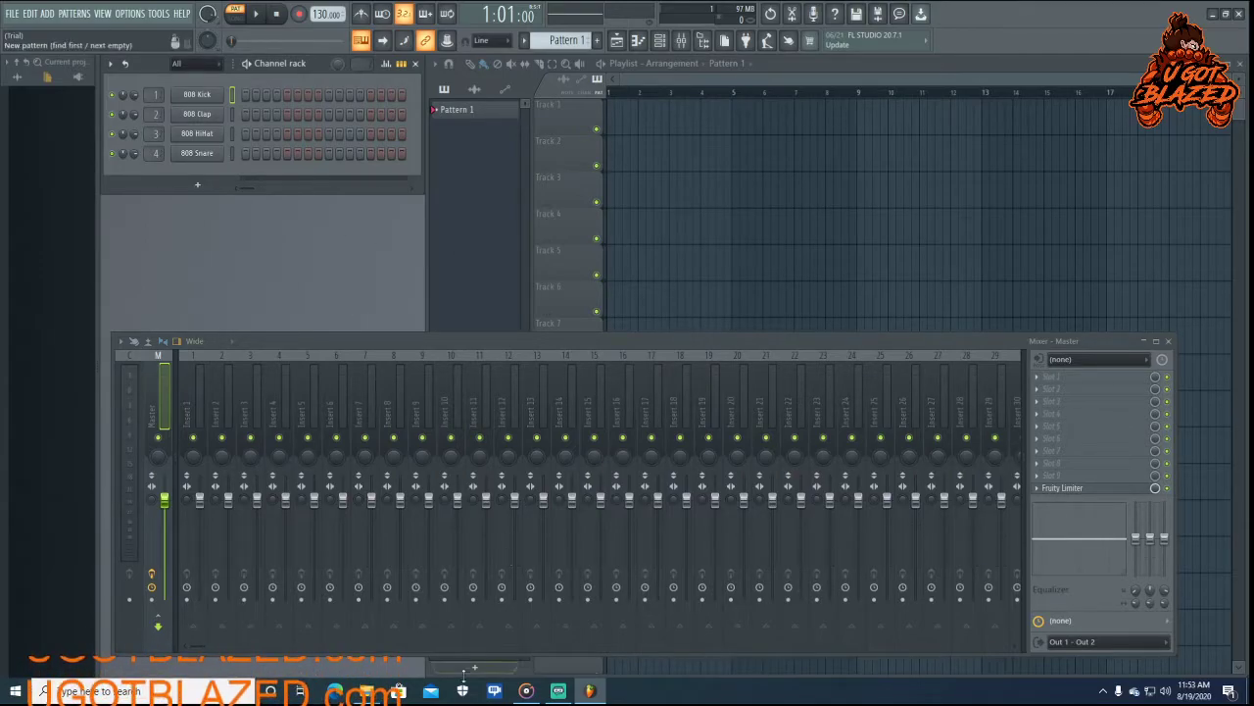
# Drag the 'Time Is Now' WAV from the U Got Blazed folder onto playlist Track 1
pyautogui.moveTo(374, 695)
pyautogui.click(294, 642)
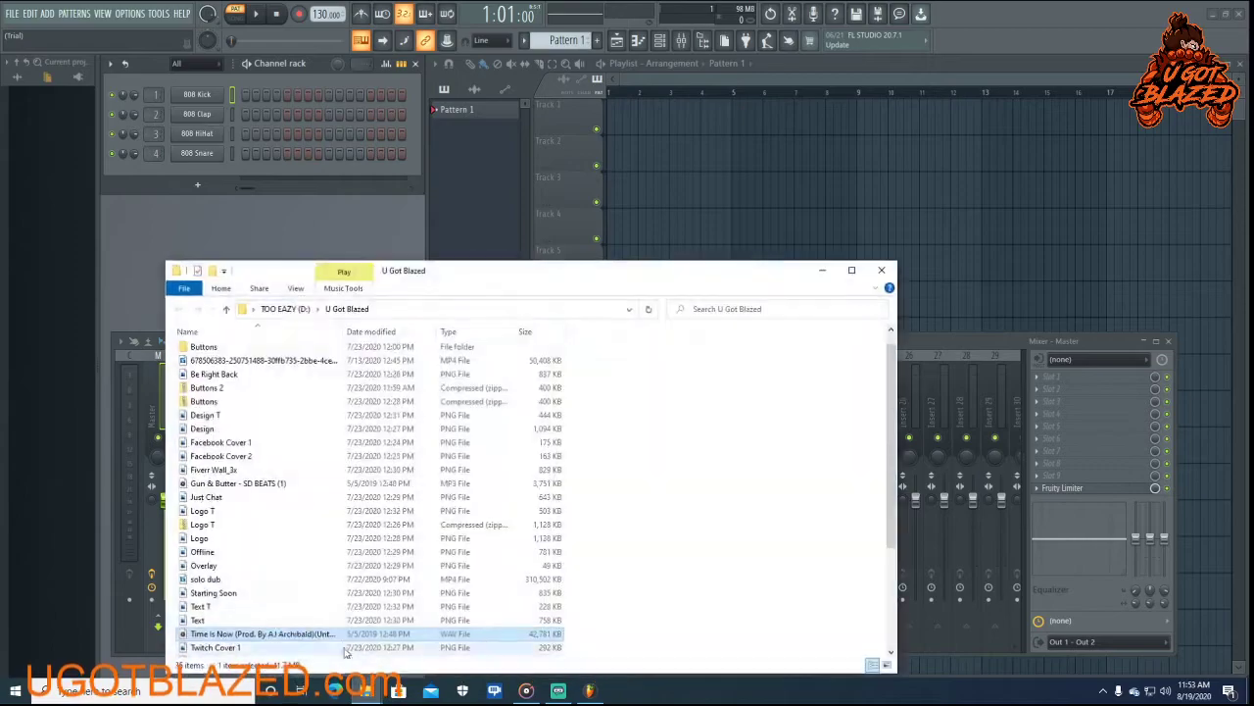
pyautogui.moveTo(286, 642); pyautogui.dragTo(608, 116)
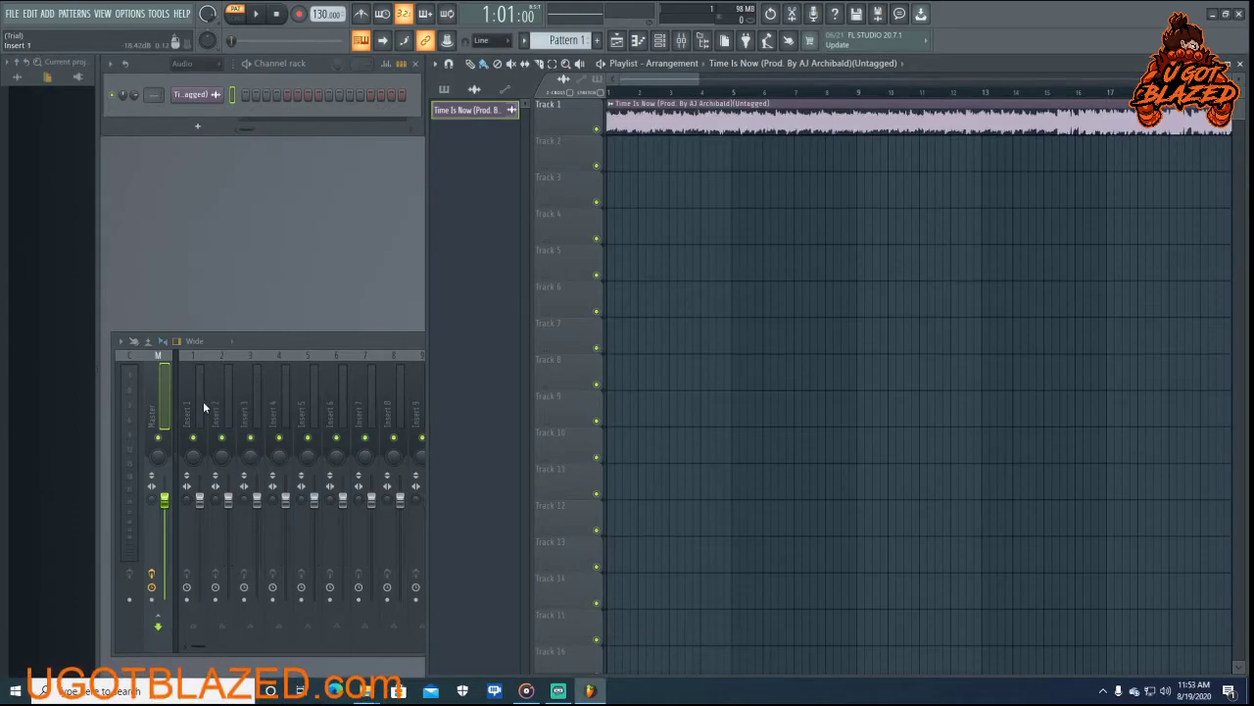
# Expand the mixer, set Insert 1's audio input to In 1, and turn off its Master send
pyautogui.doubleClick(285, 341)
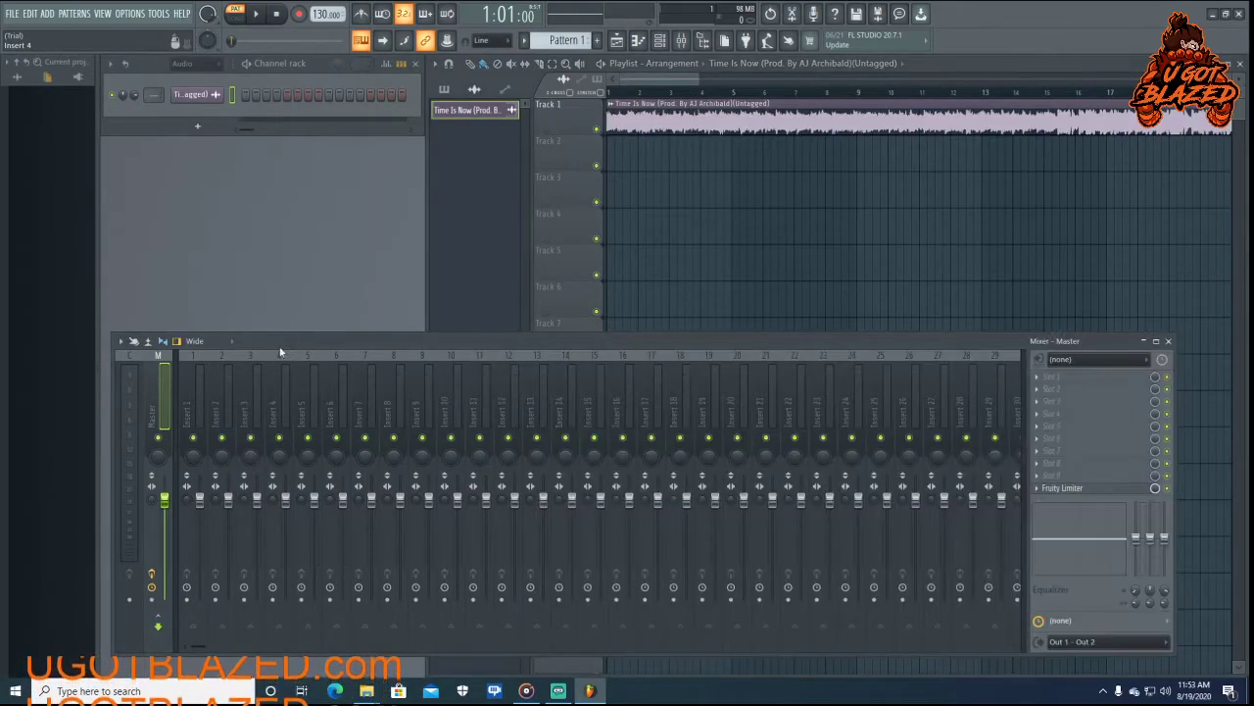
pyautogui.click(191, 382)
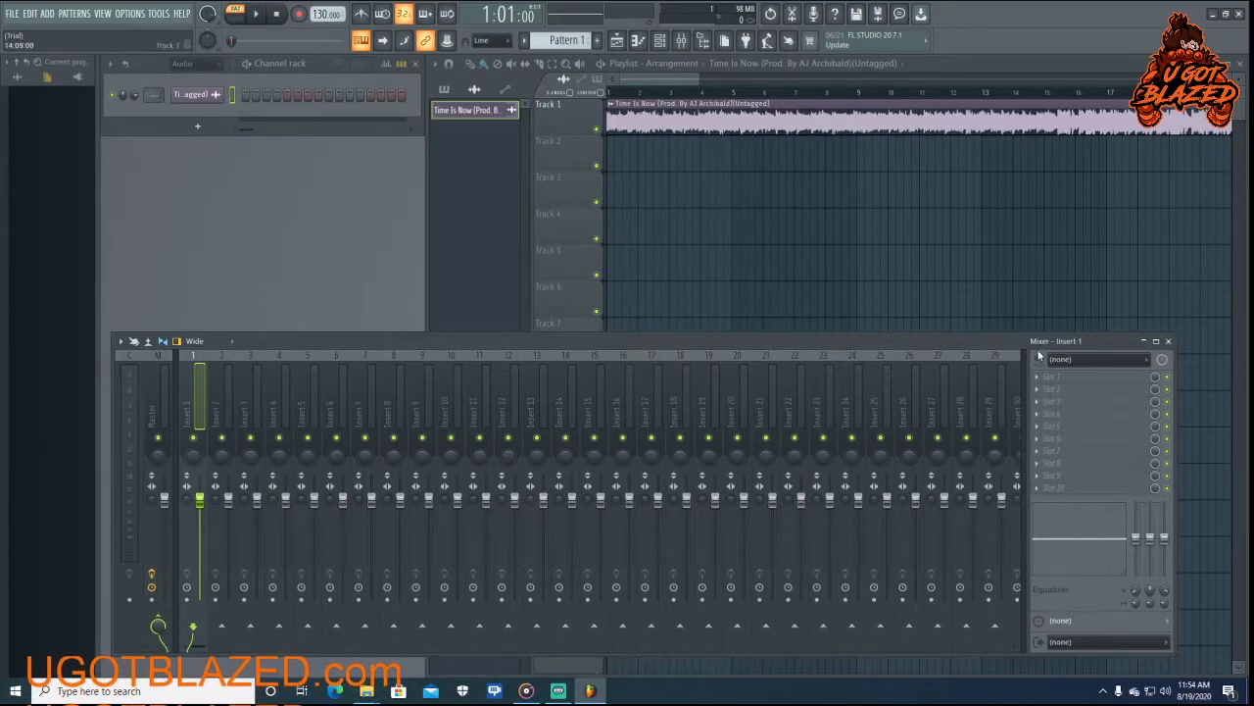
pyautogui.click(1093, 361)
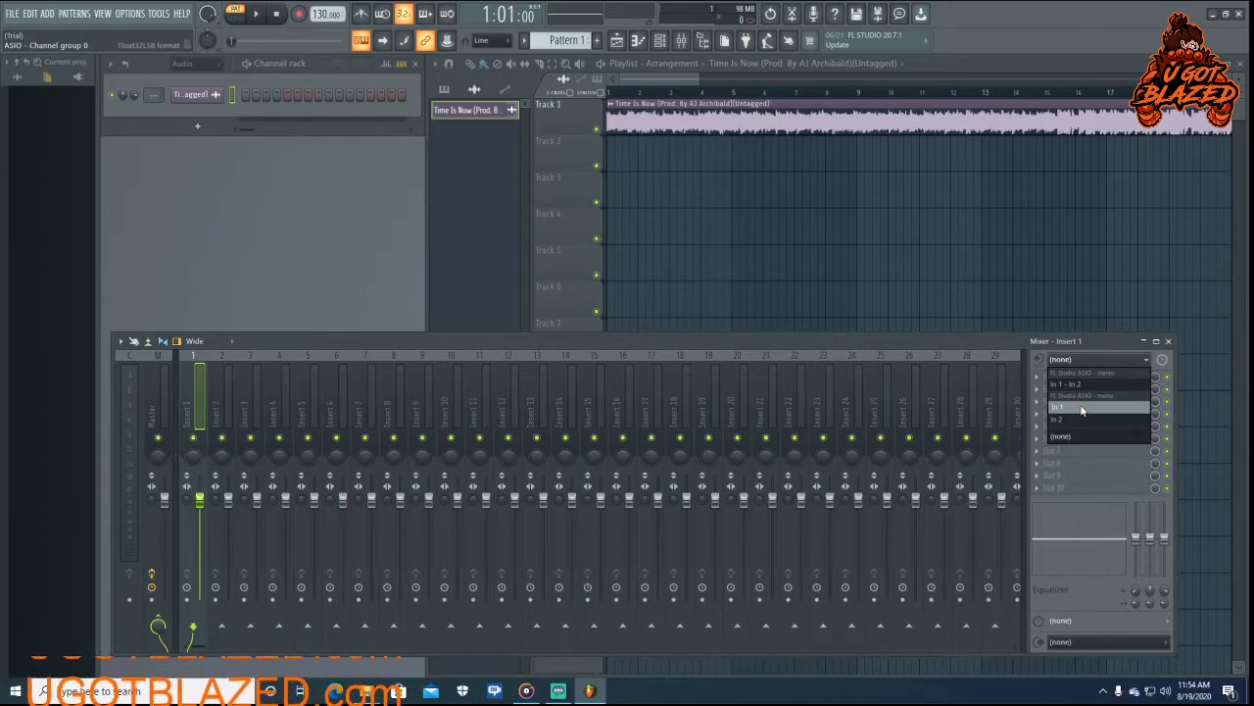
pyautogui.click(1082, 411)
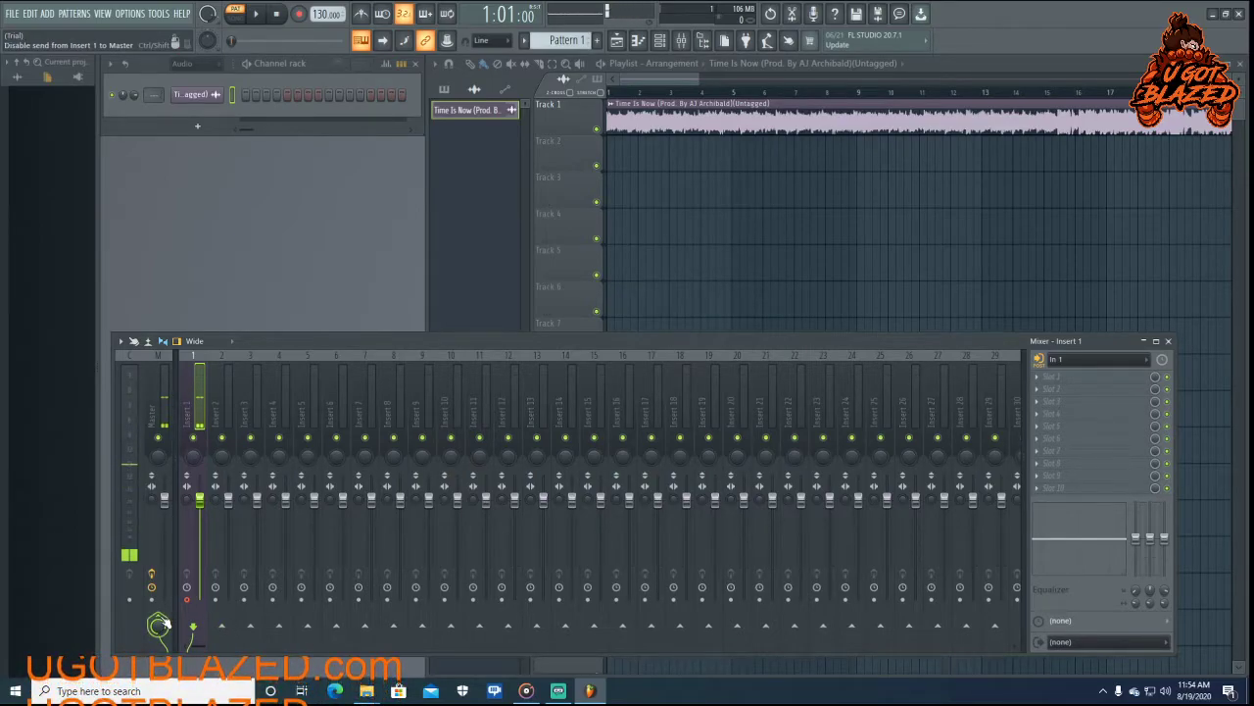
pyautogui.click(160, 624)
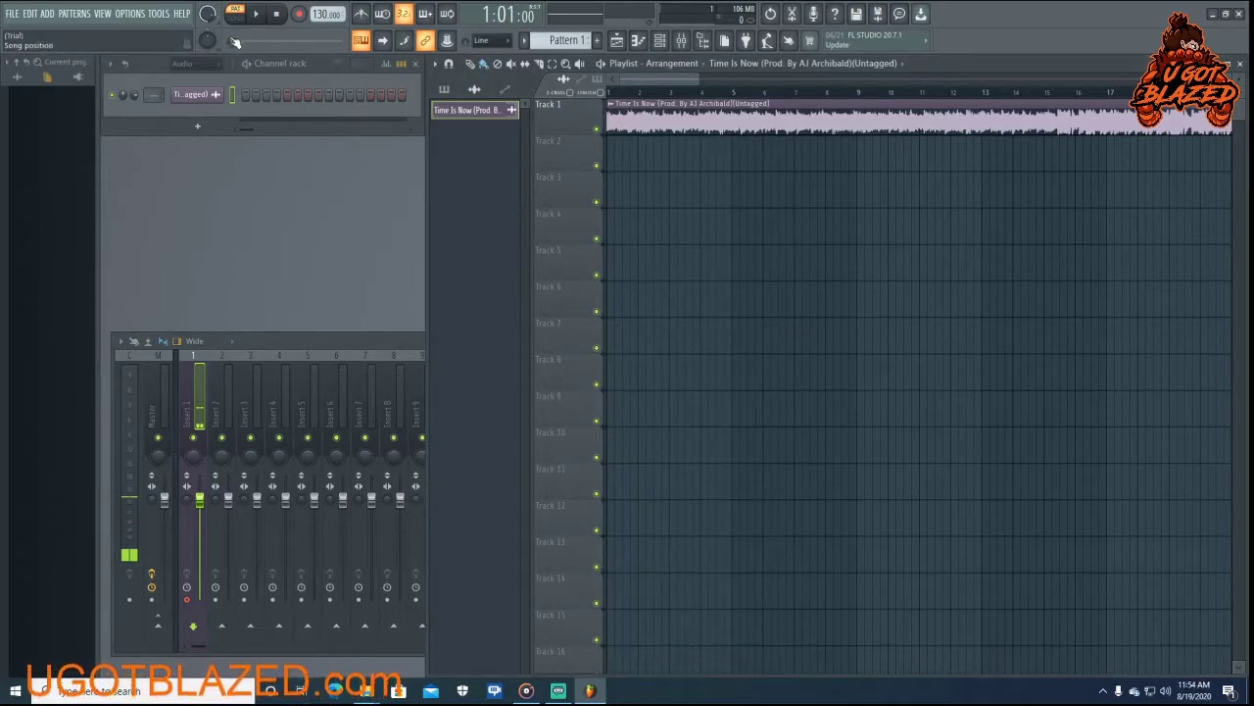
# Rewind to the start, play and pause the beat twice, then move the song position to bar 15
pyautogui.click(236, 42)
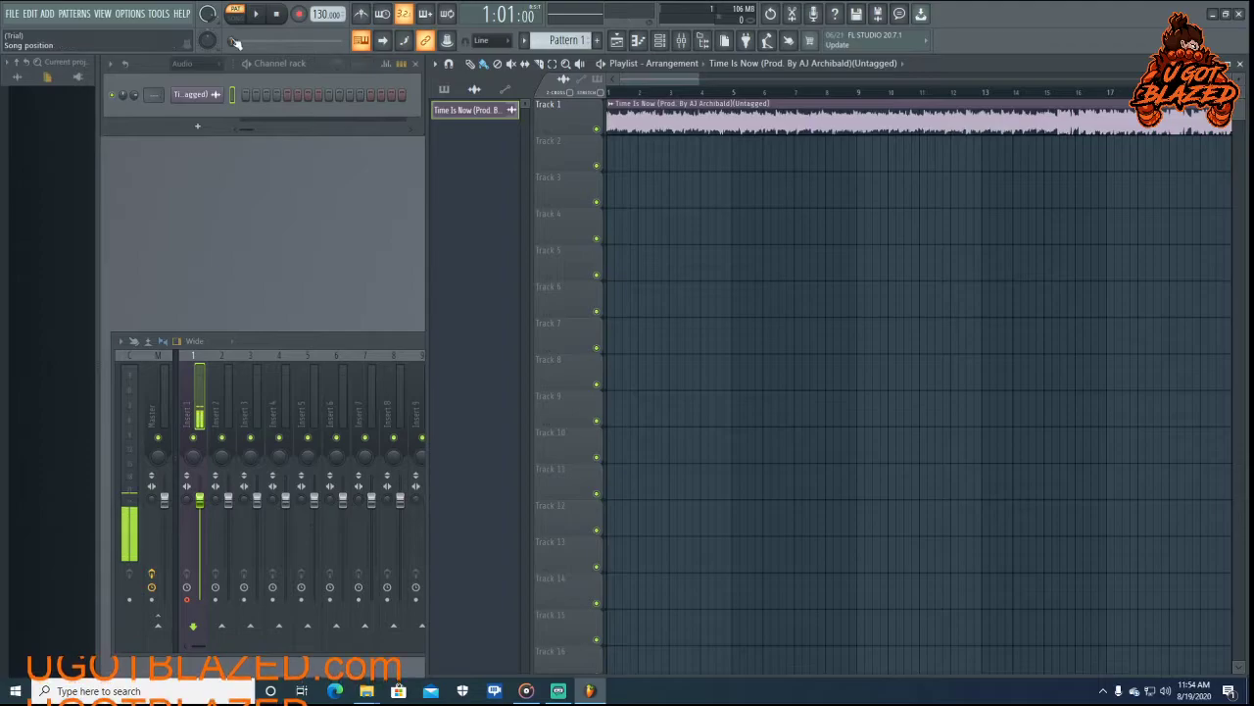
pyautogui.press('space')
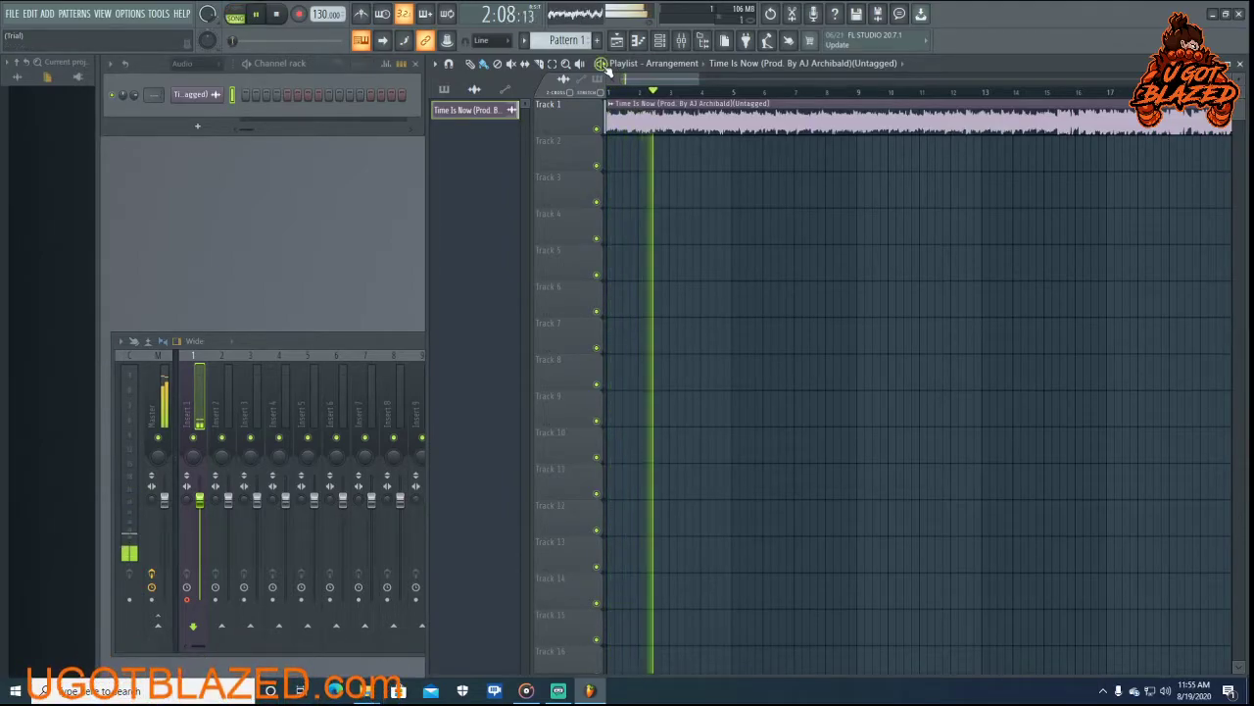
pyautogui.press('space')
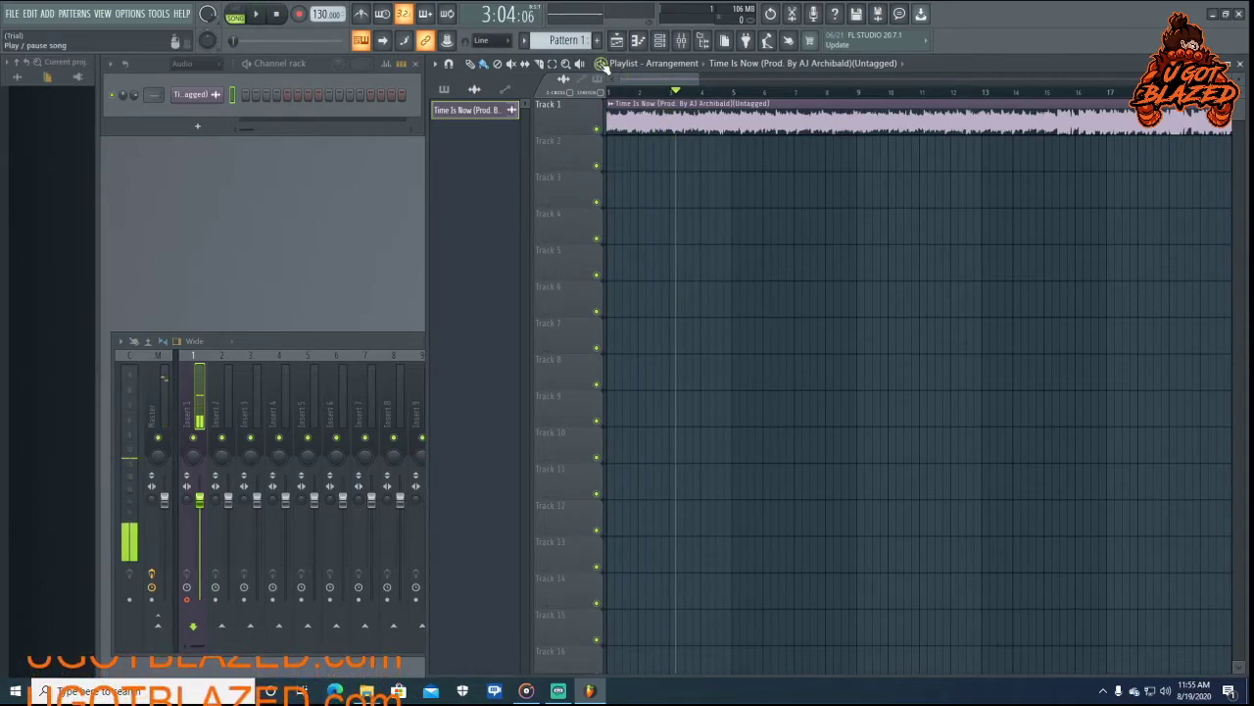
pyautogui.press('space')
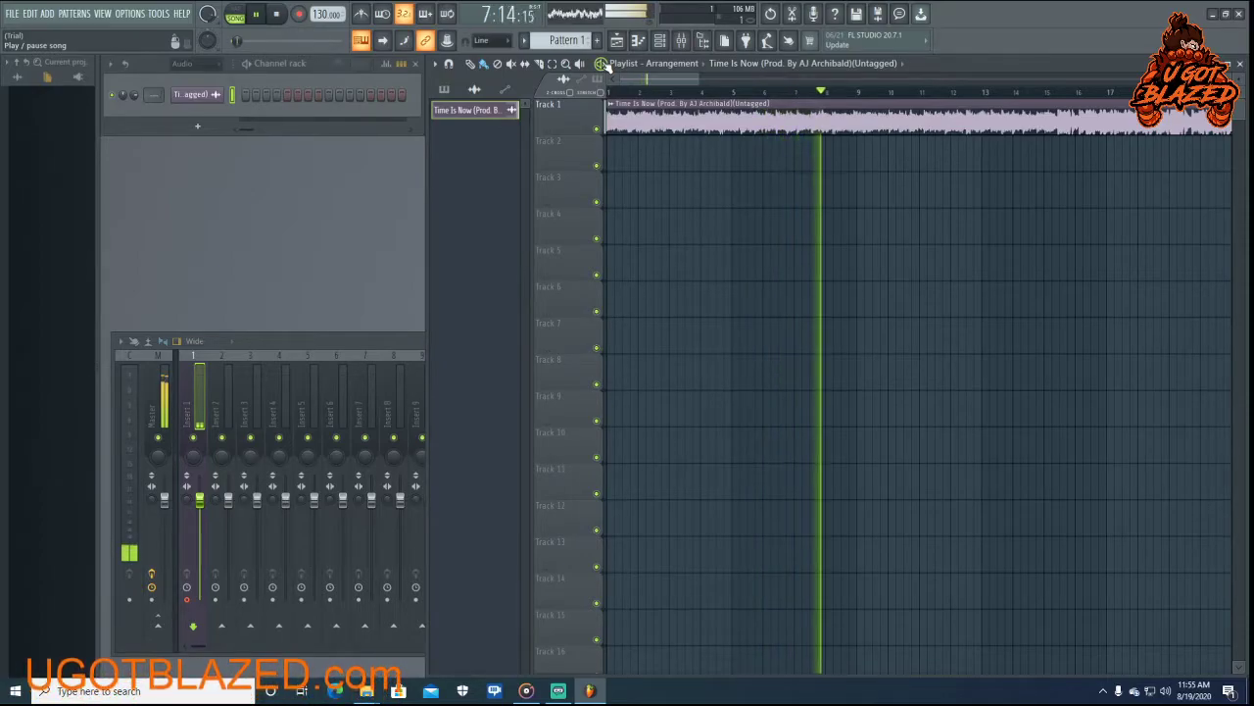
pyautogui.press('space')
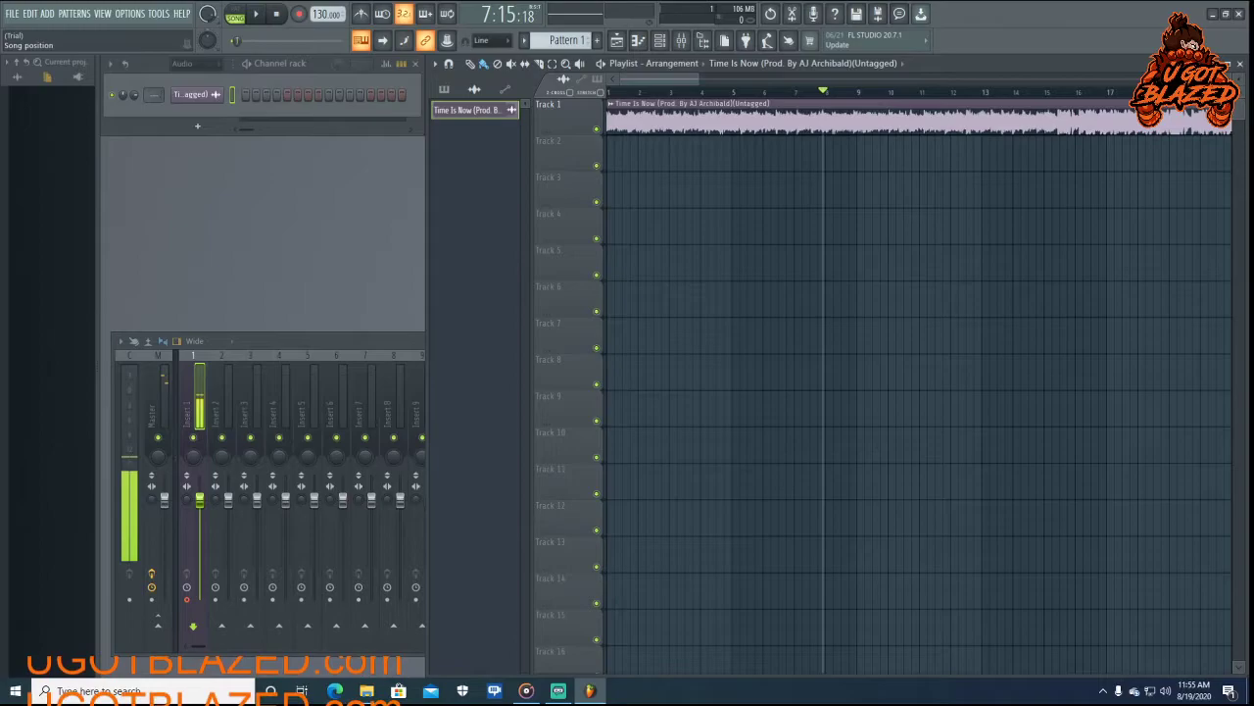
pyautogui.moveTo(823, 92); pyautogui.dragTo(1046, 91)
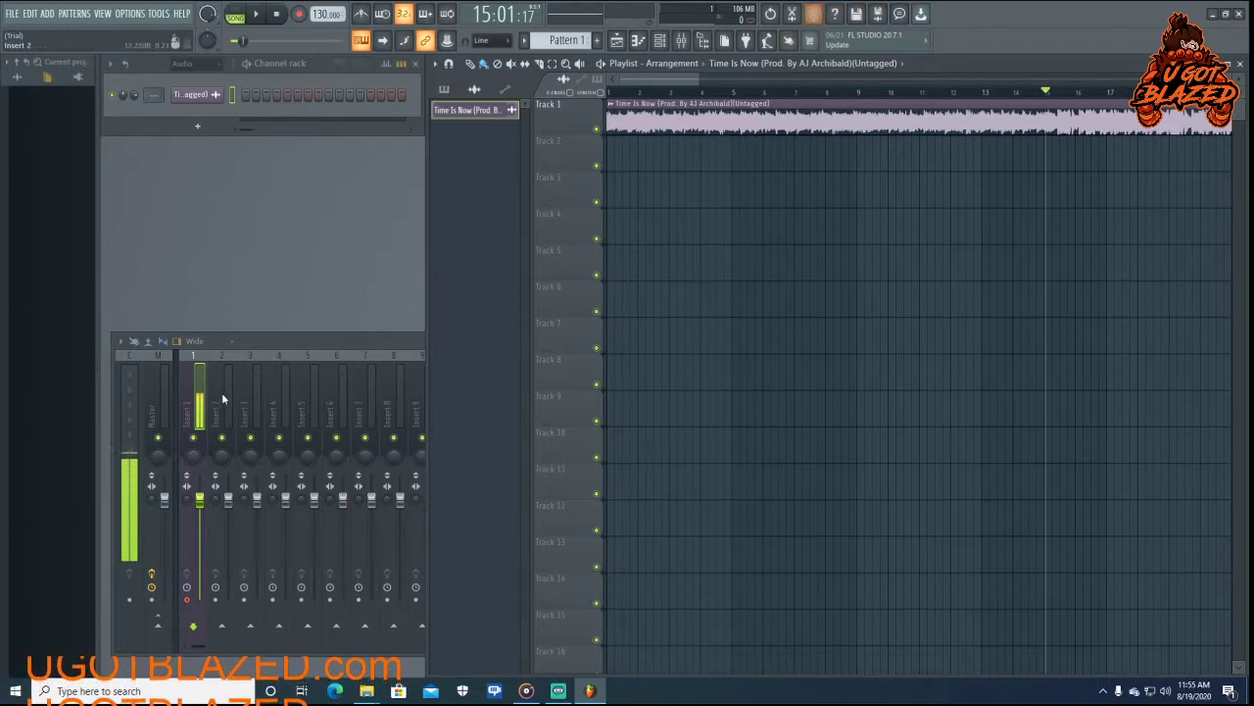
# Record the vocal take straight into the playlist as an audio clip, then stop recording
pyautogui.click(190, 405)
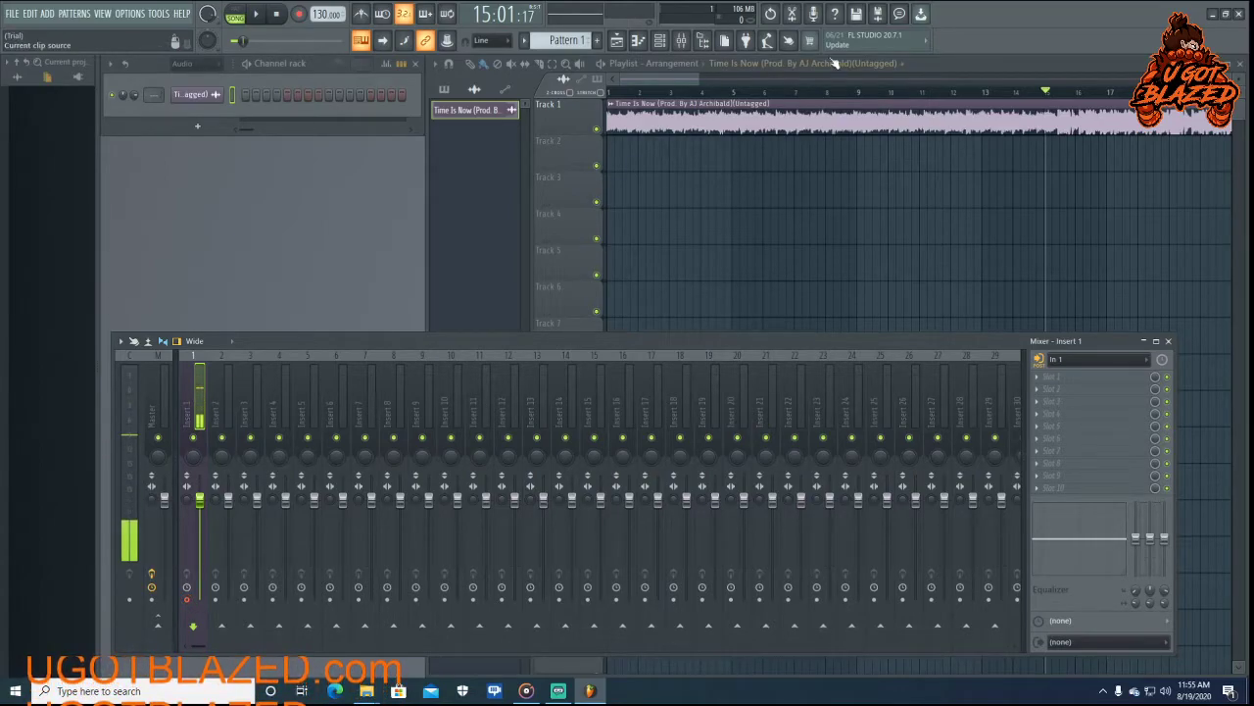
pyautogui.click(821, 16)
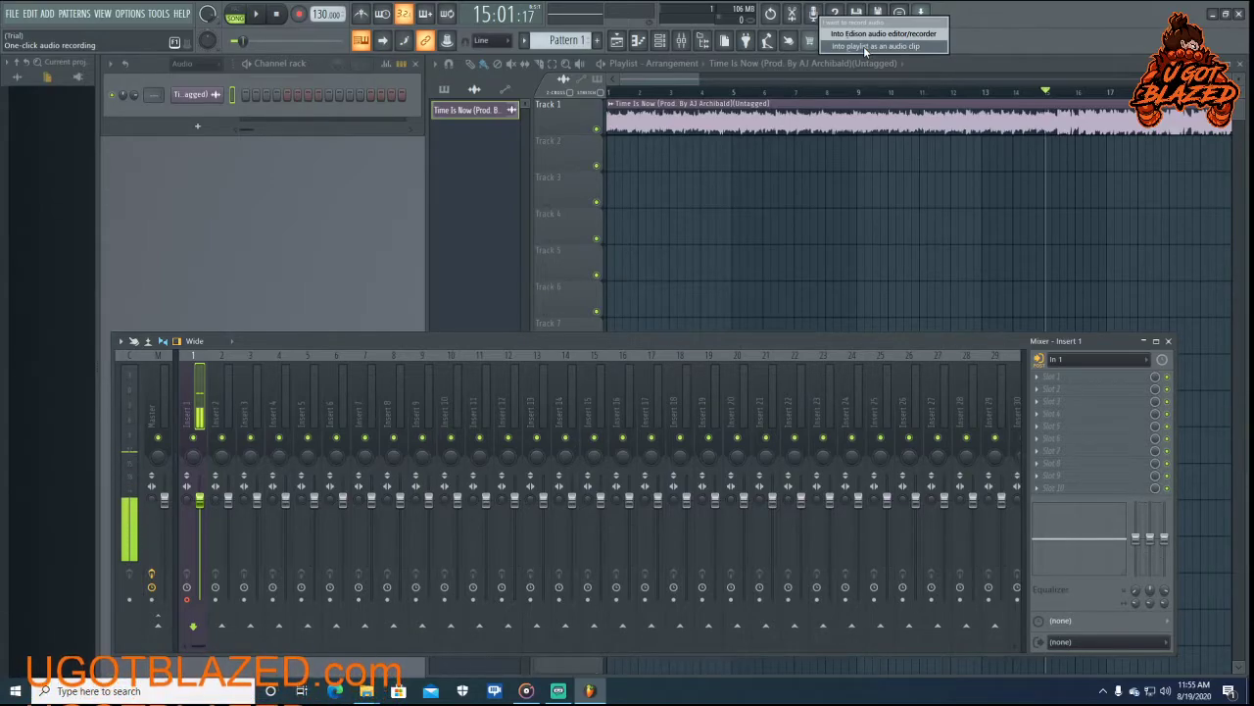
pyautogui.click(863, 47)
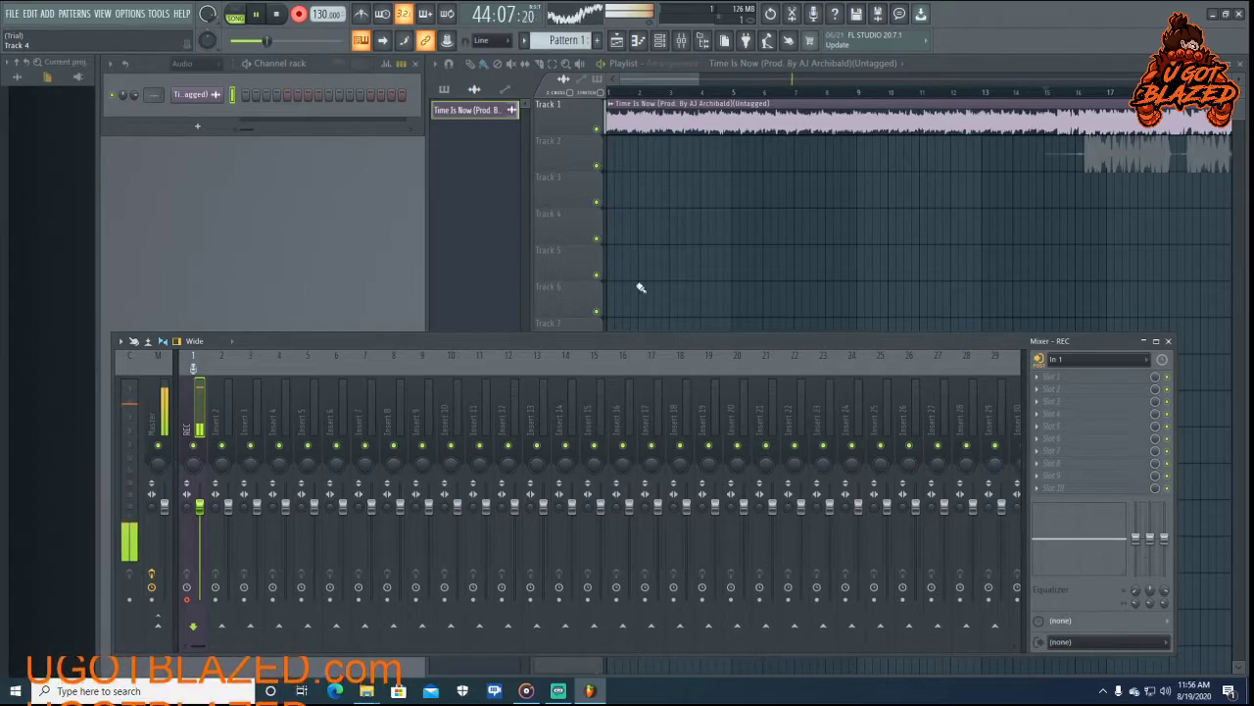
pyautogui.press('space')
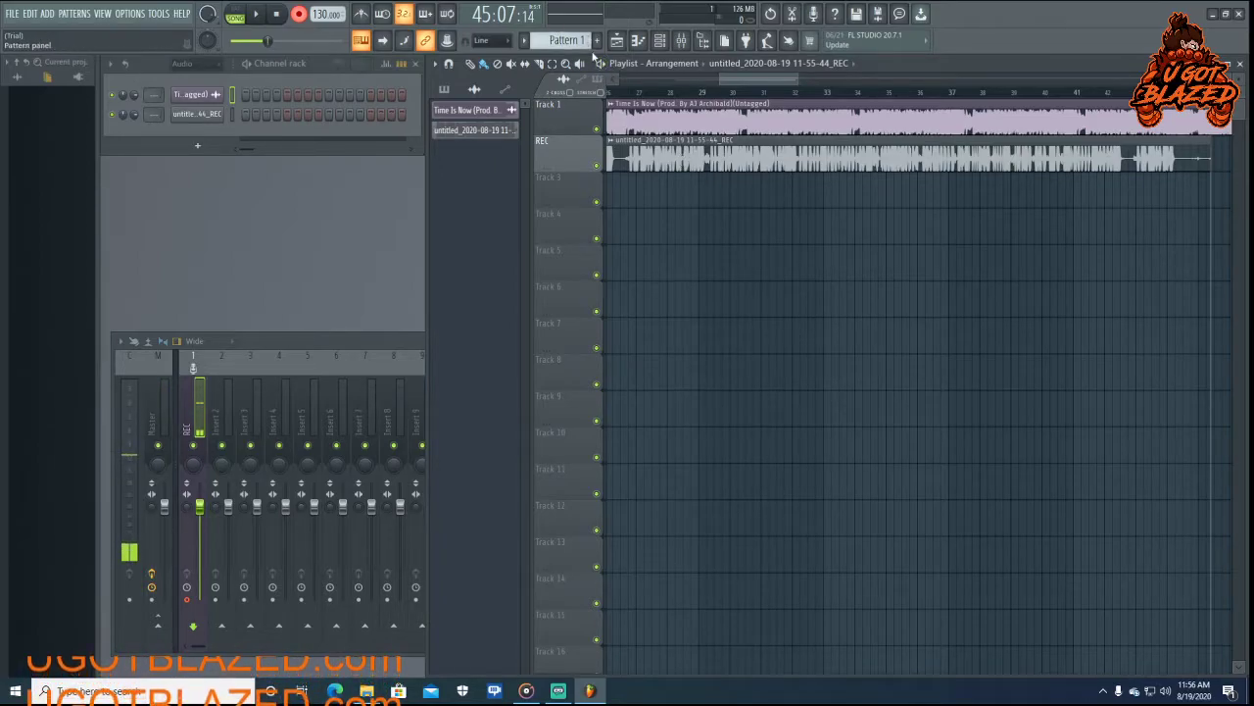
# Bring the playlist forward and drag the song position back to about bar 14
pyautogui.click(187, 604)
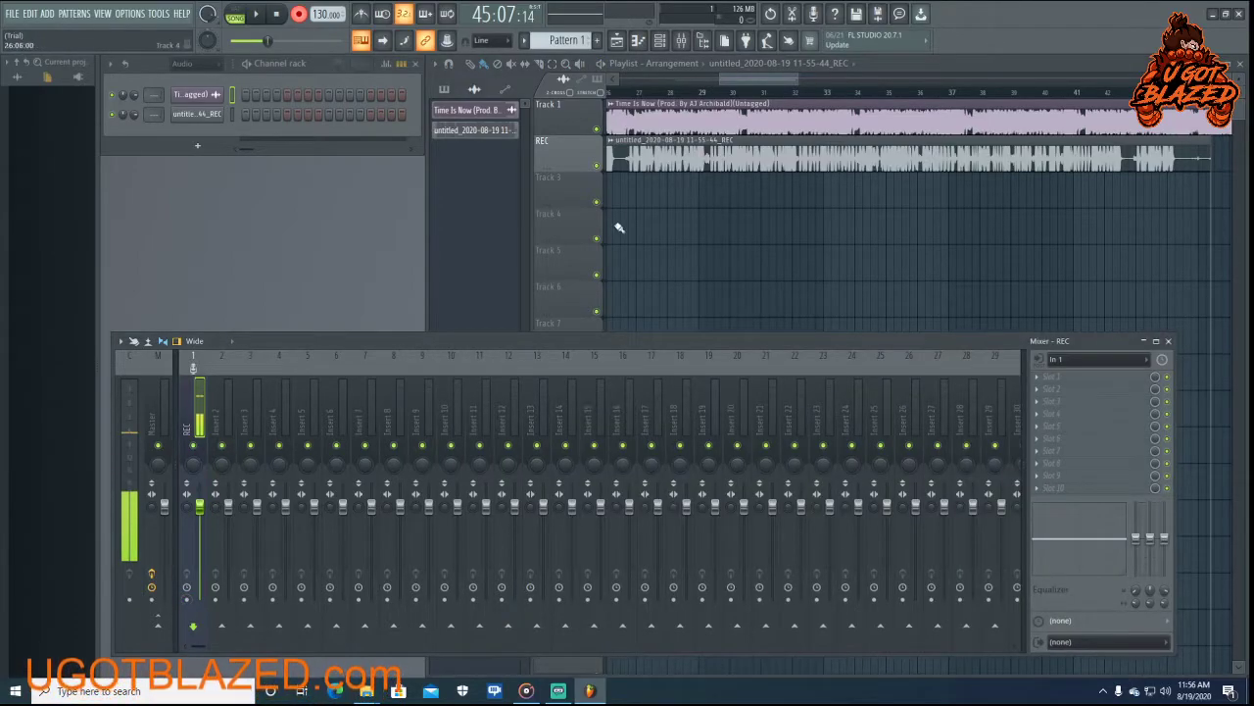
pyautogui.click(484, 200)
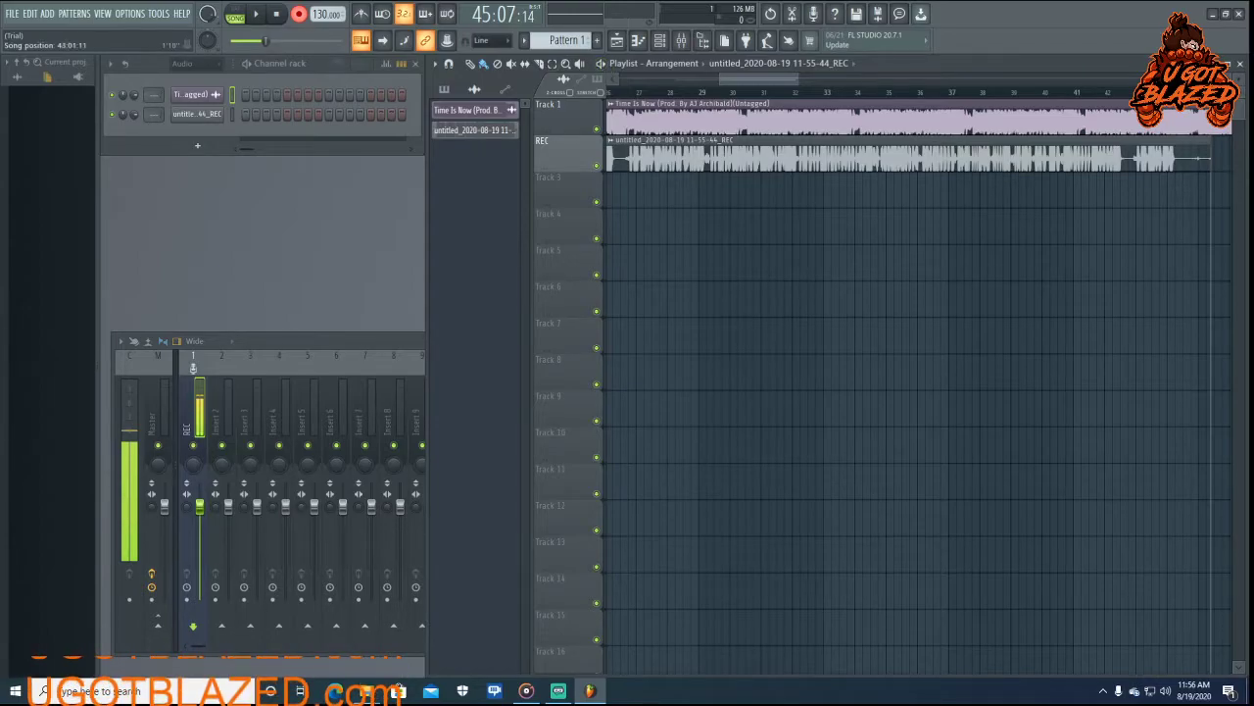
pyautogui.moveTo(588, 13); pyautogui.dragTo(568, 13)
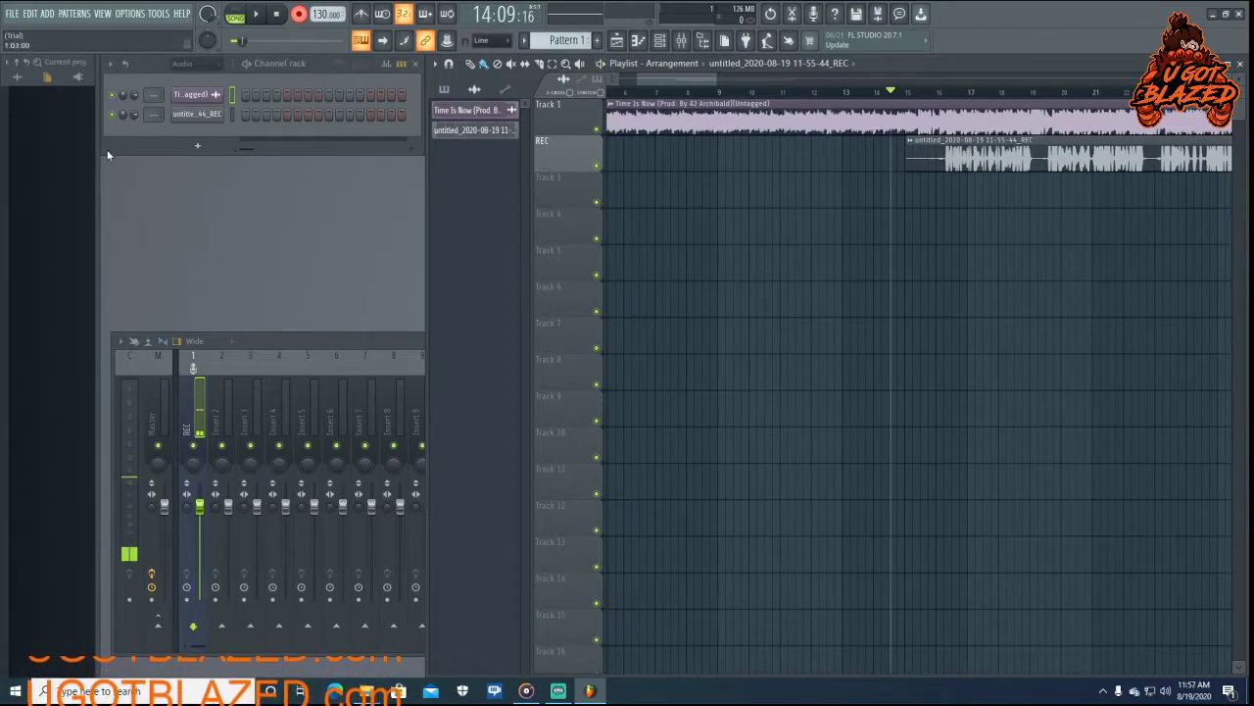
# Expand the mixer and assign the recorded REC channel to free mixer Insert 5
pyautogui.doubleClick(284, 341)
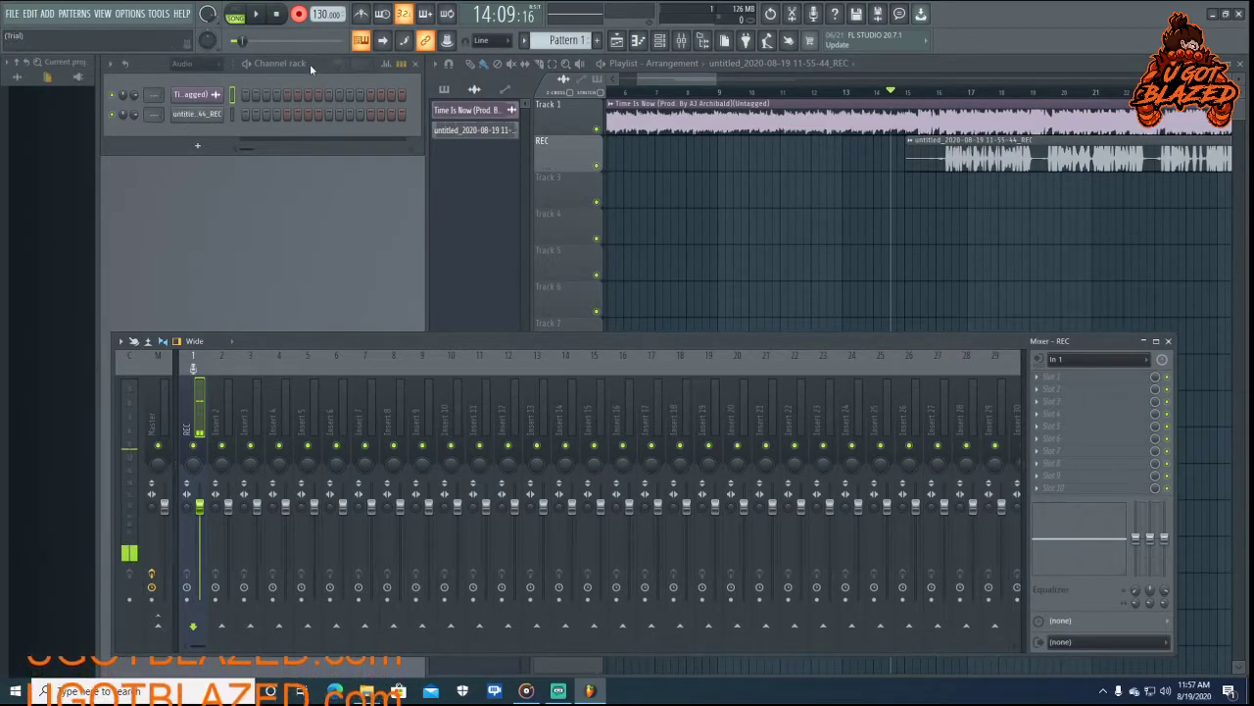
pyautogui.click(195, 115)
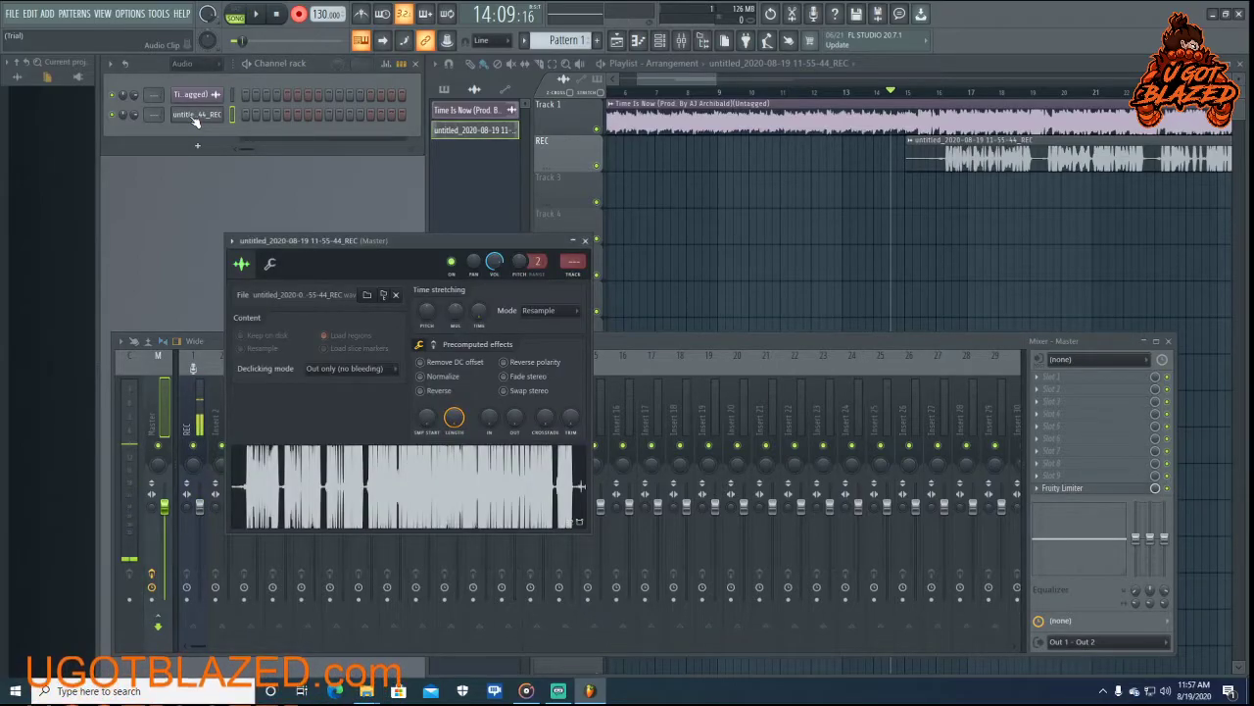
pyautogui.click(576, 276)
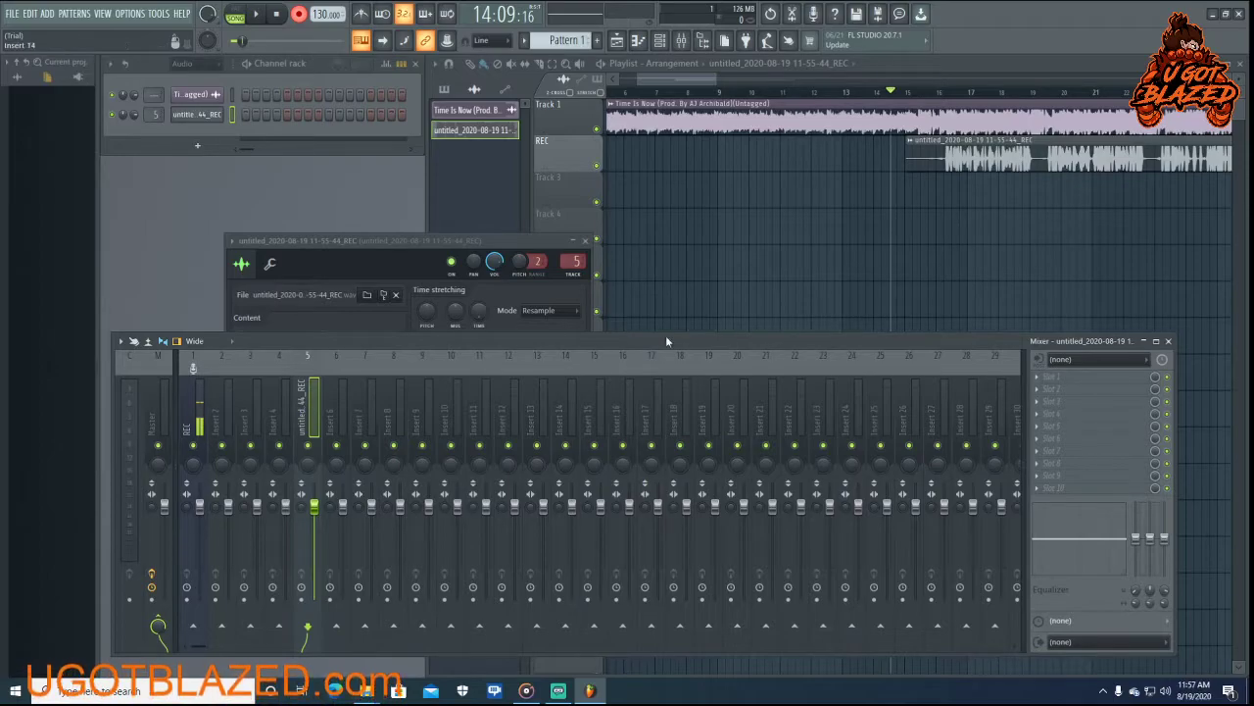
# Load Fruity Parametric EQ 2 into Insert 5's first FX slot and move its window up
pyautogui.click(1052, 380)
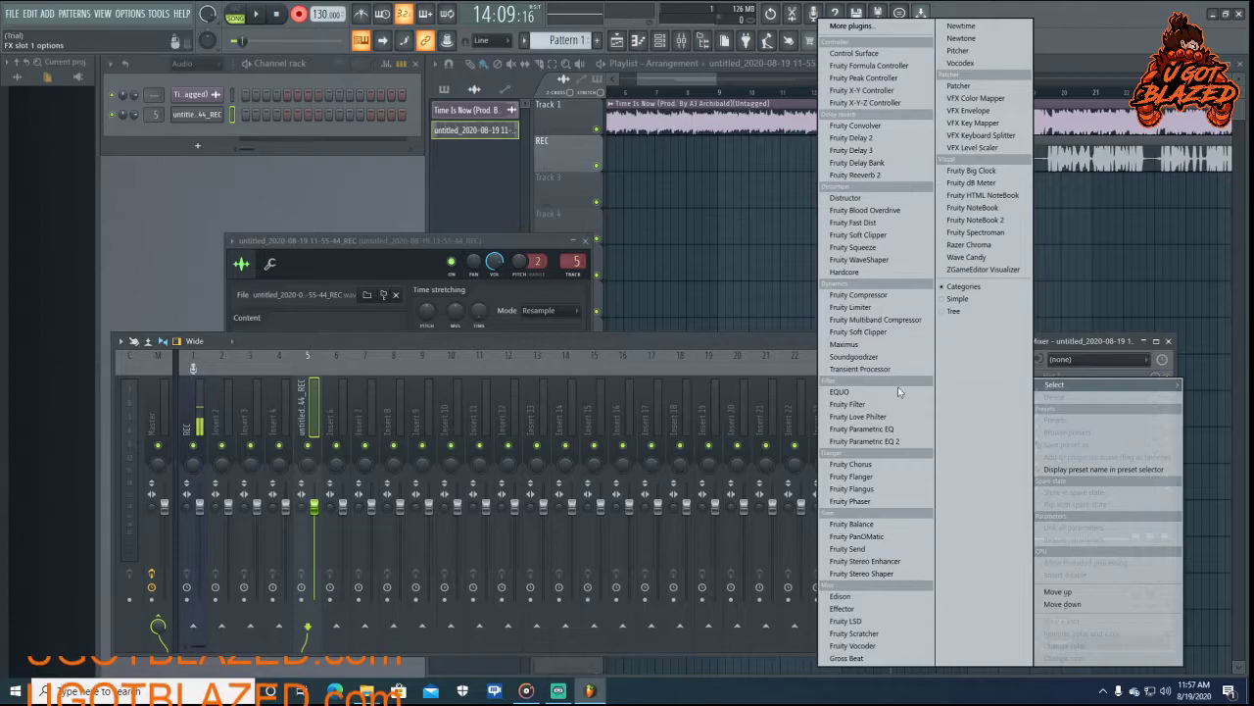
pyautogui.click(890, 443)
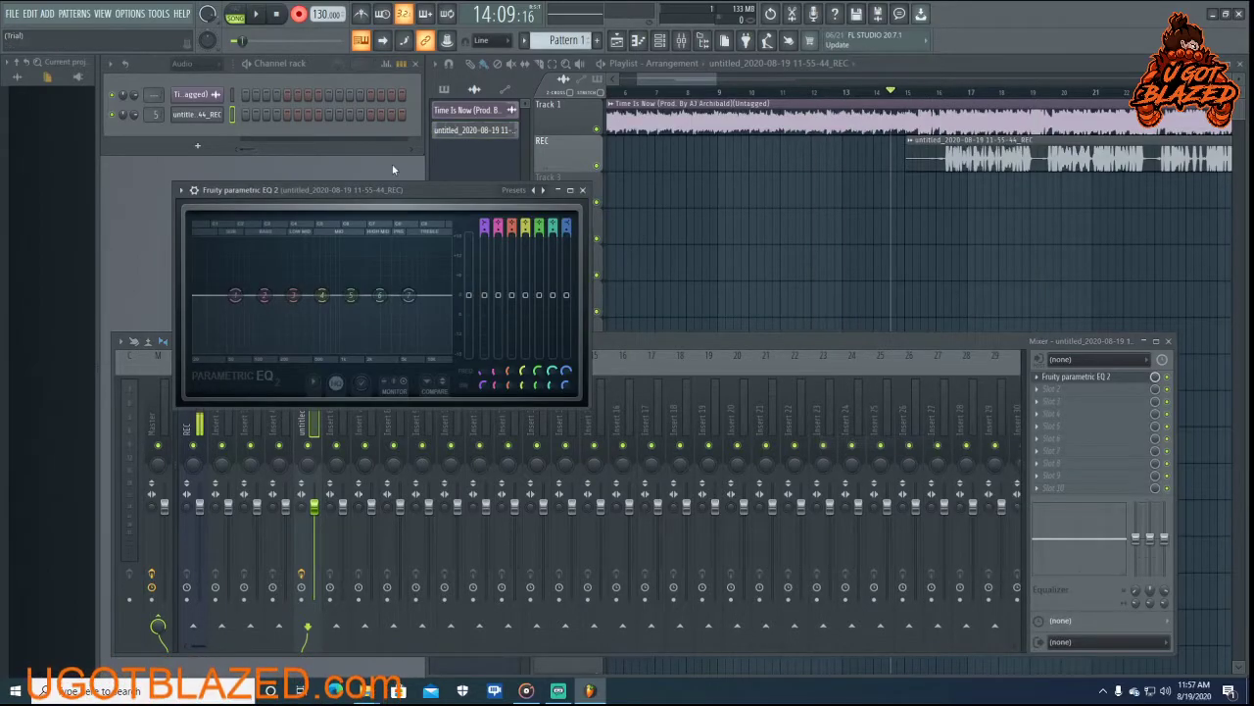
pyautogui.moveTo(405, 186); pyautogui.dragTo(336, 124)
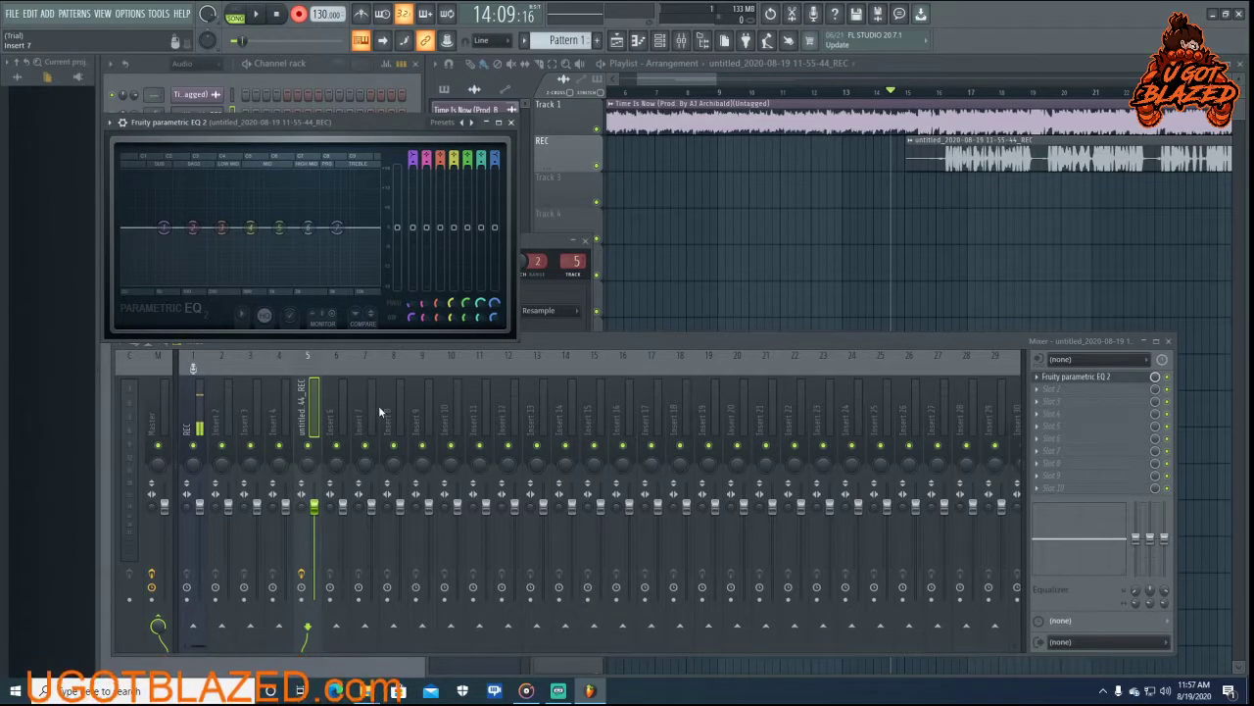
# Dismiss the second effect slot's menu without adding anything and start the song playing
pyautogui.click(1076, 391)
pyautogui.moveTo(1076, 385)
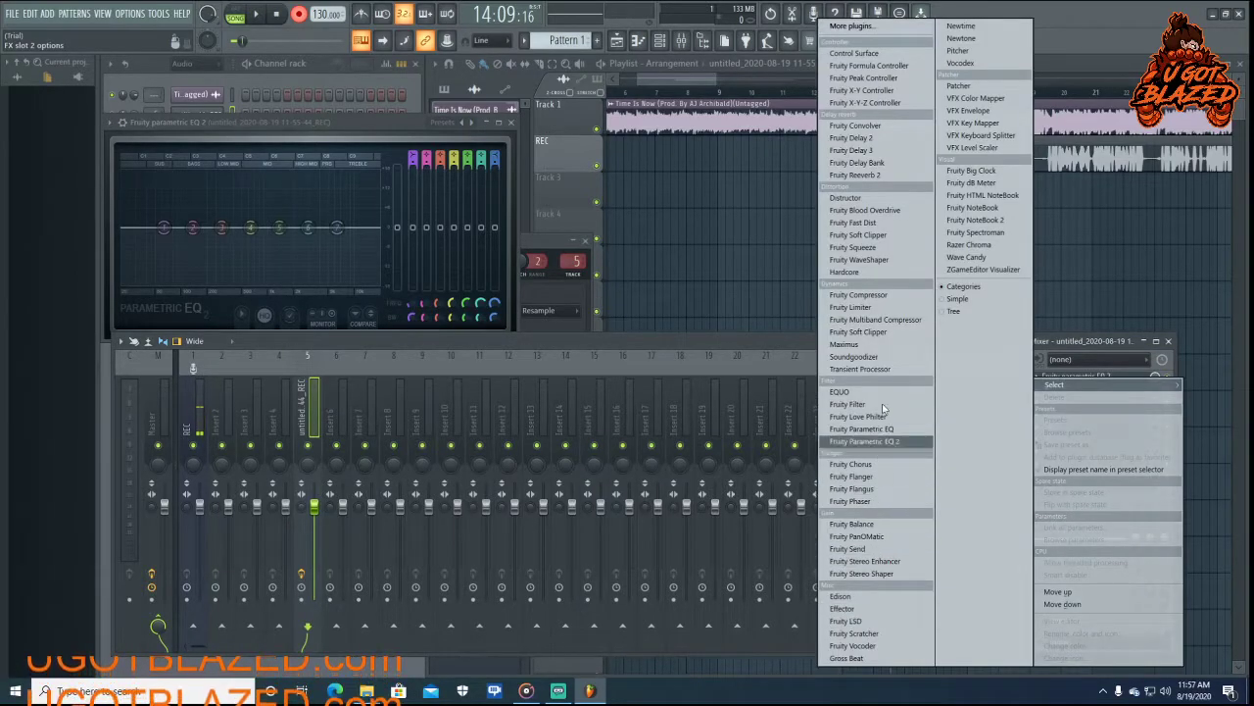
pyautogui.click(698, 347)
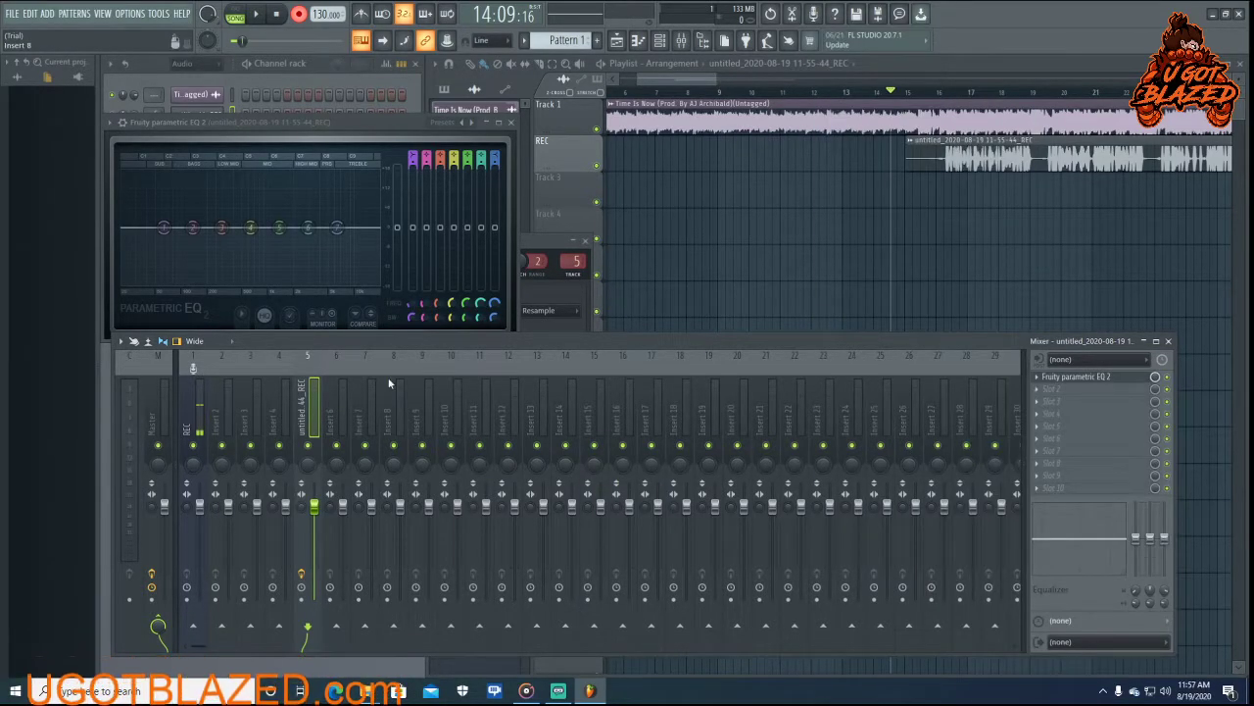
pyautogui.click(601, 64)
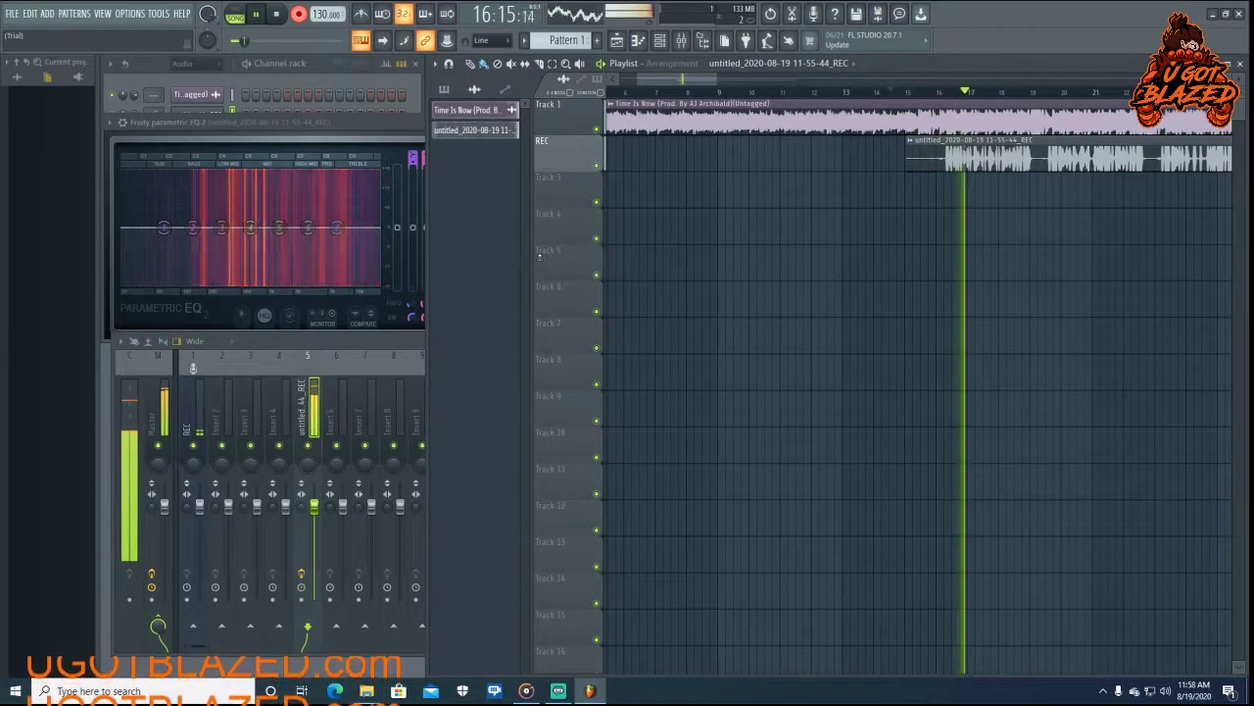
# Step through EQ presets from Vocal Presence via Radio and Old Telephone, ending on 40Hz cut
pyautogui.click(390, 339)
pyautogui.click(391, 120)
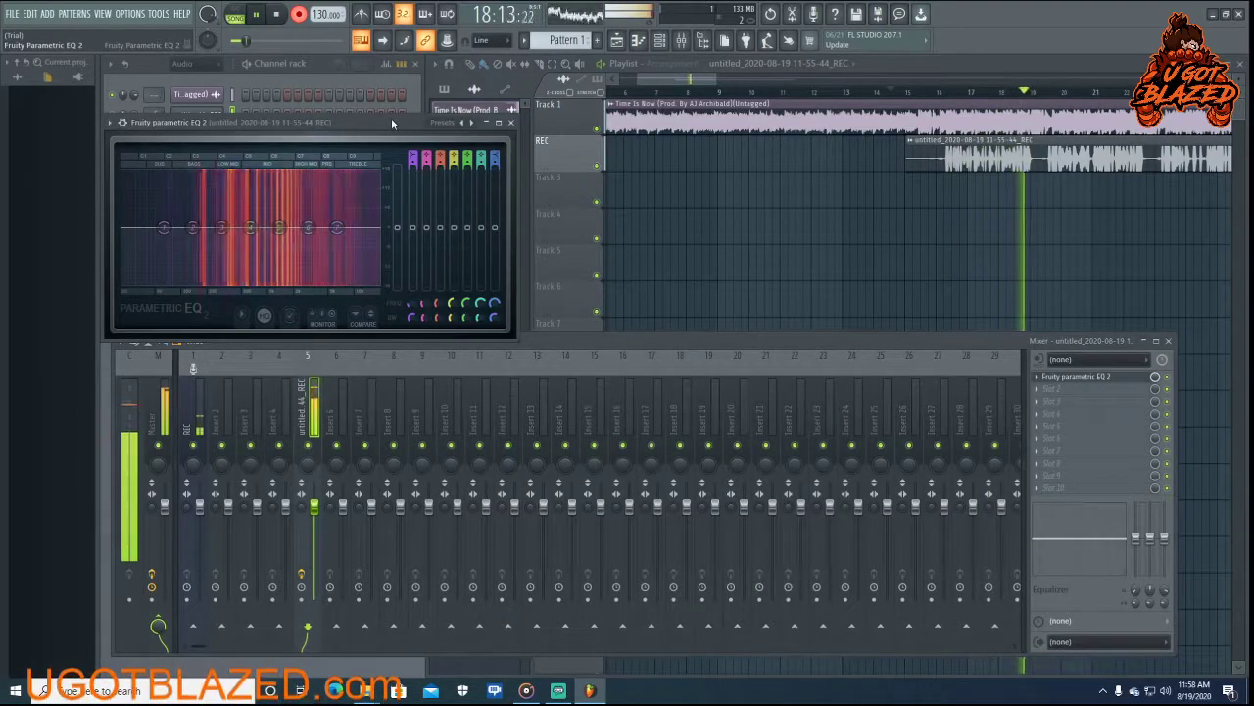
pyautogui.click(463, 122)
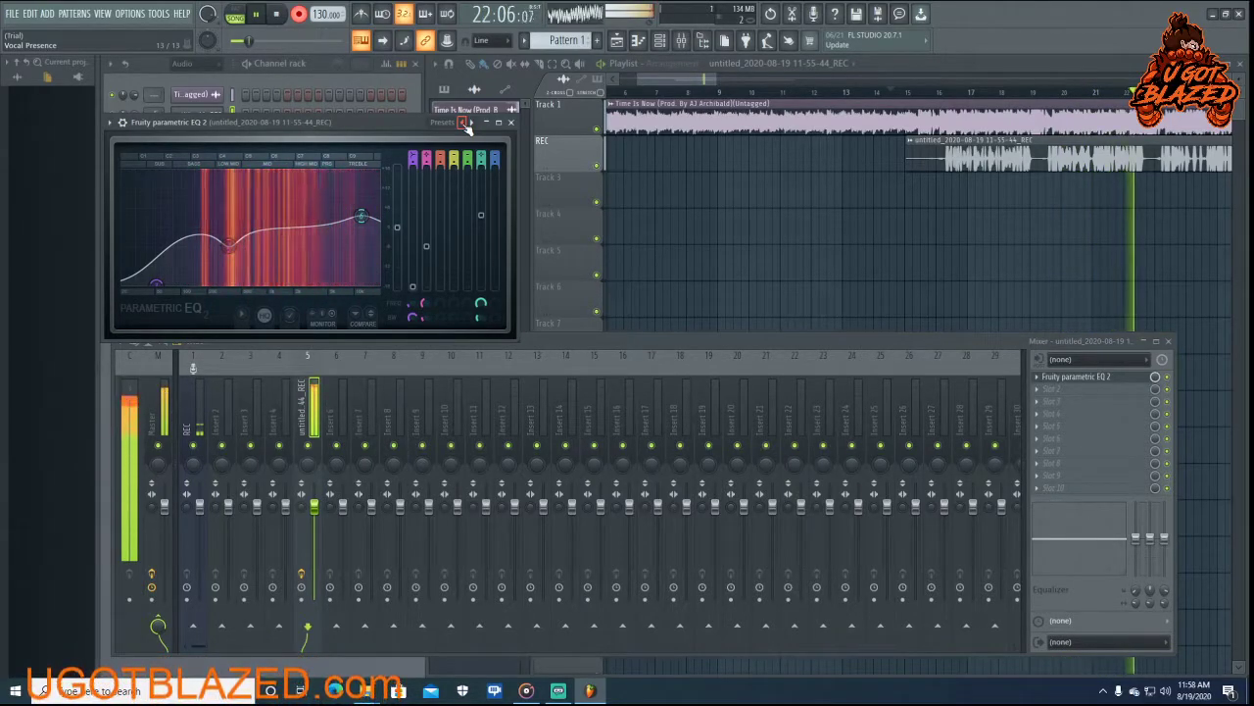
pyautogui.click(463, 123)
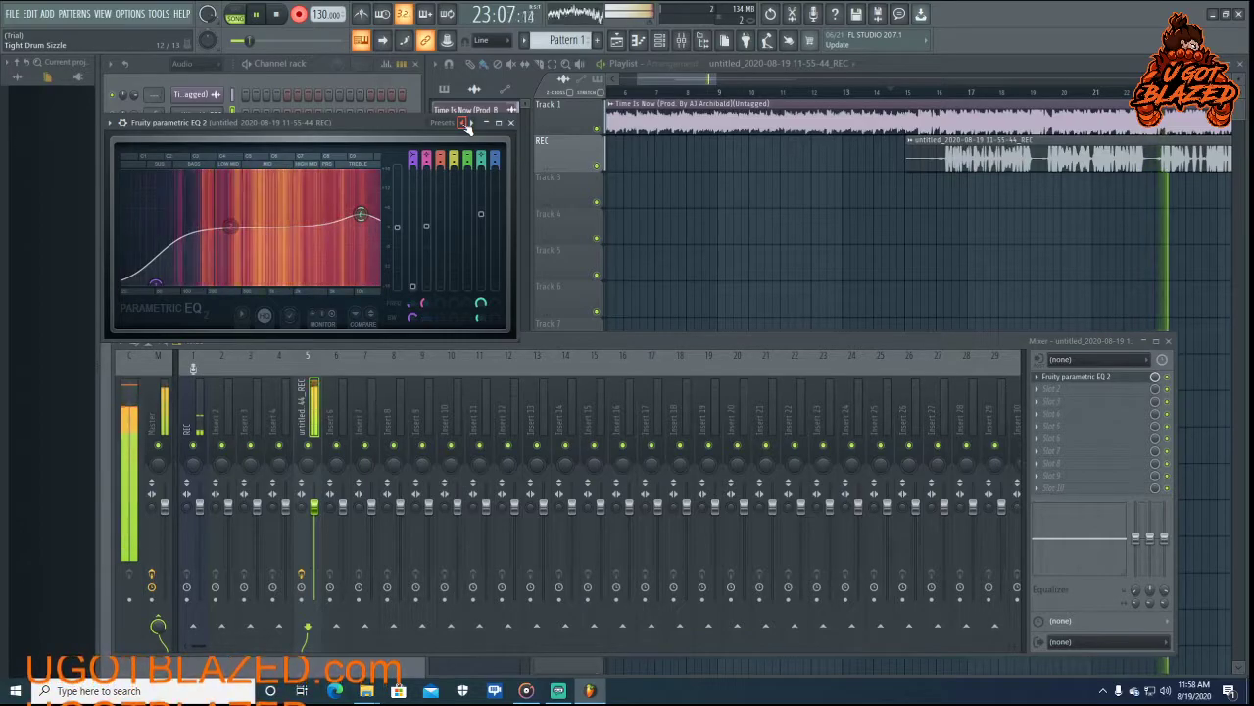
pyautogui.click(464, 124)
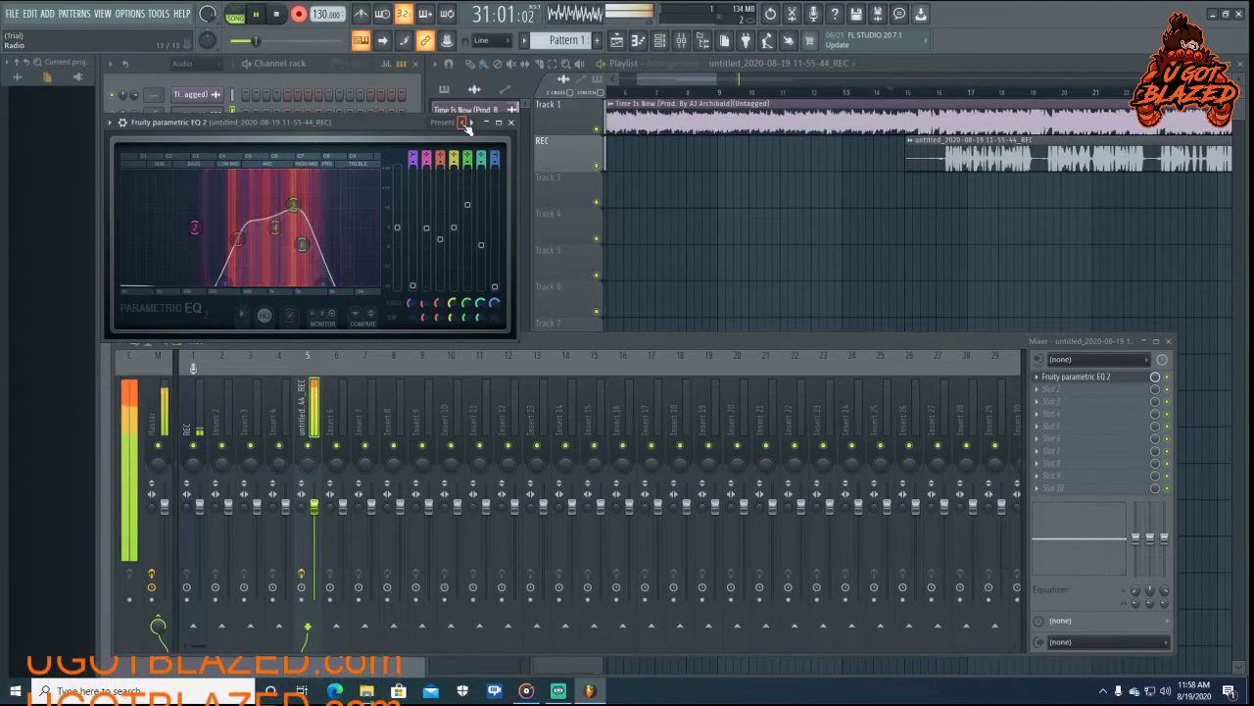
pyautogui.click(464, 123)
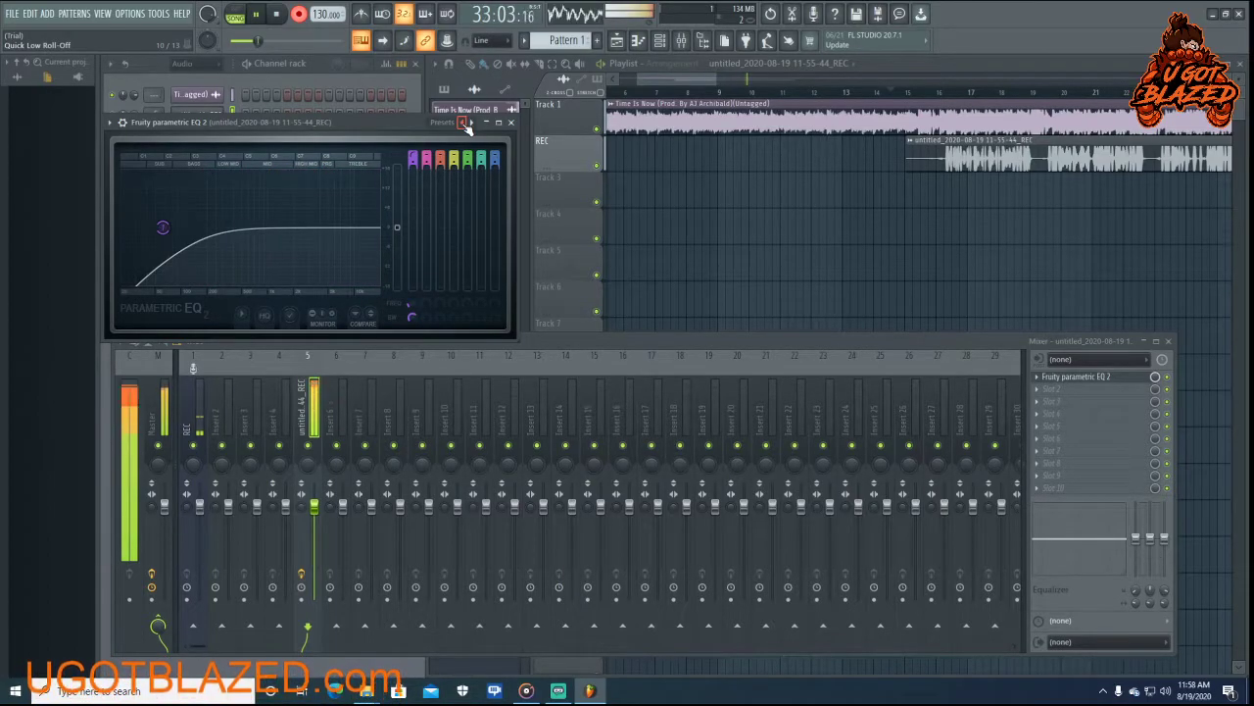
pyautogui.click(464, 124)
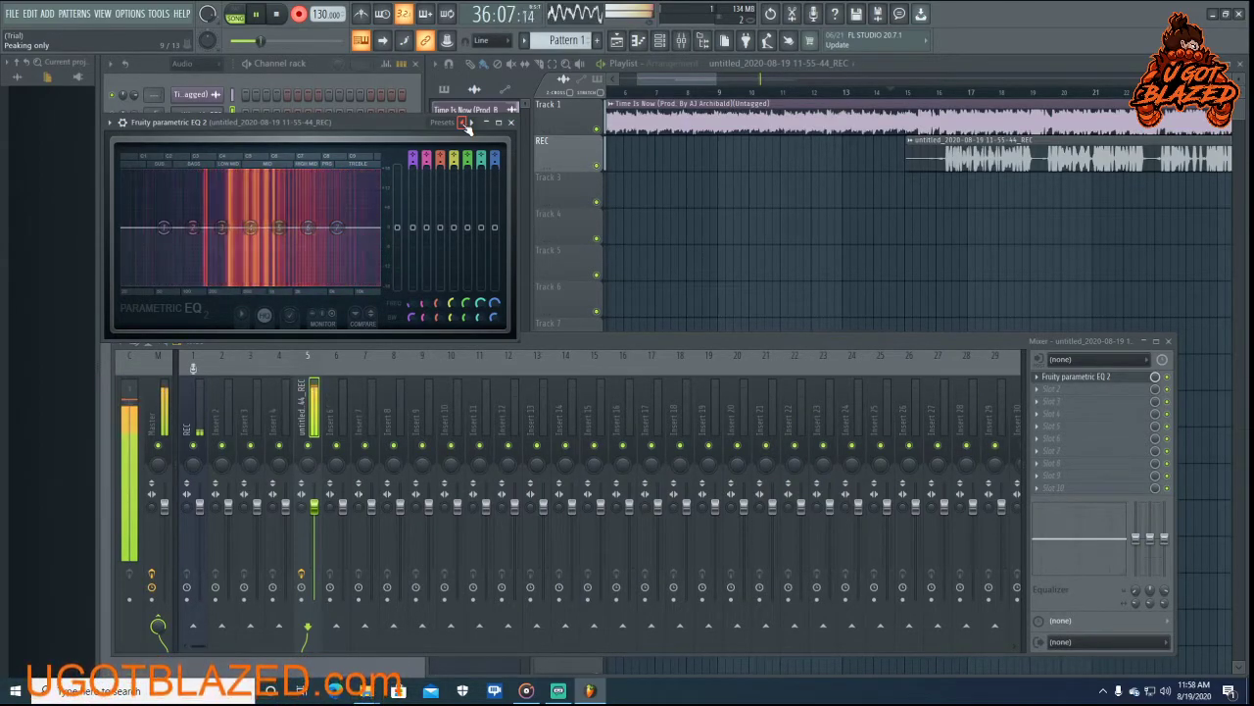
pyautogui.click(465, 124)
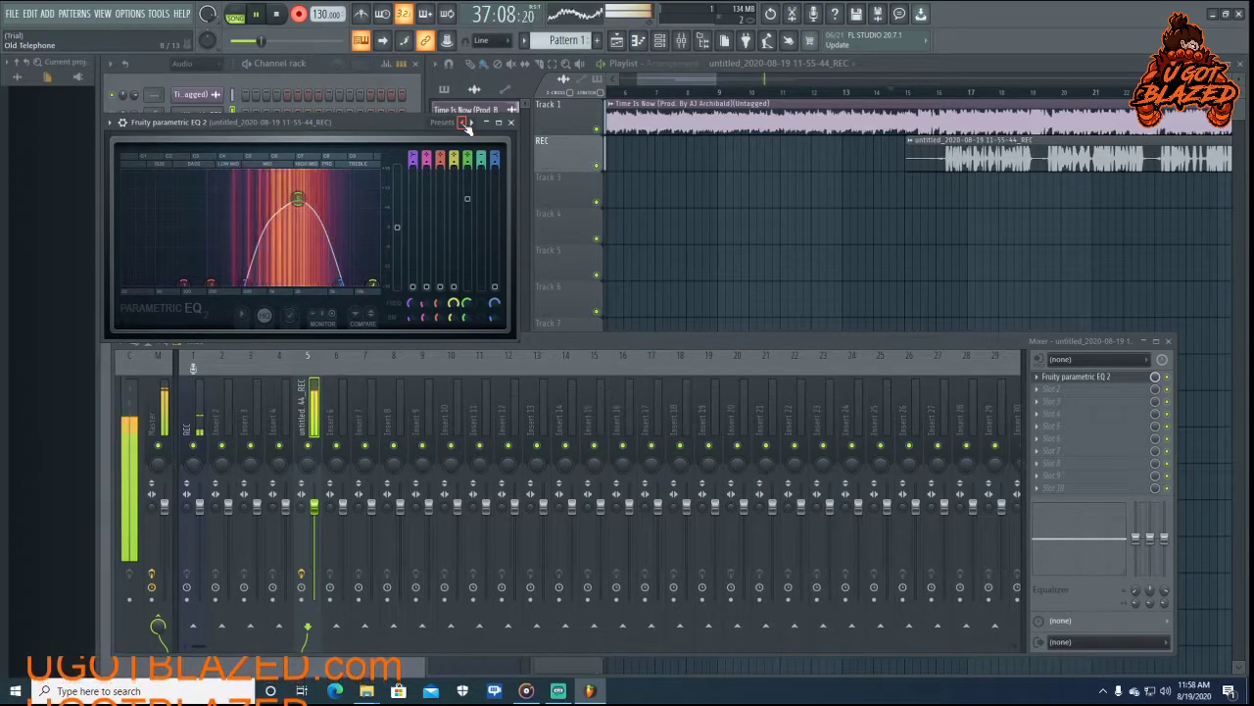
pyautogui.click(465, 123)
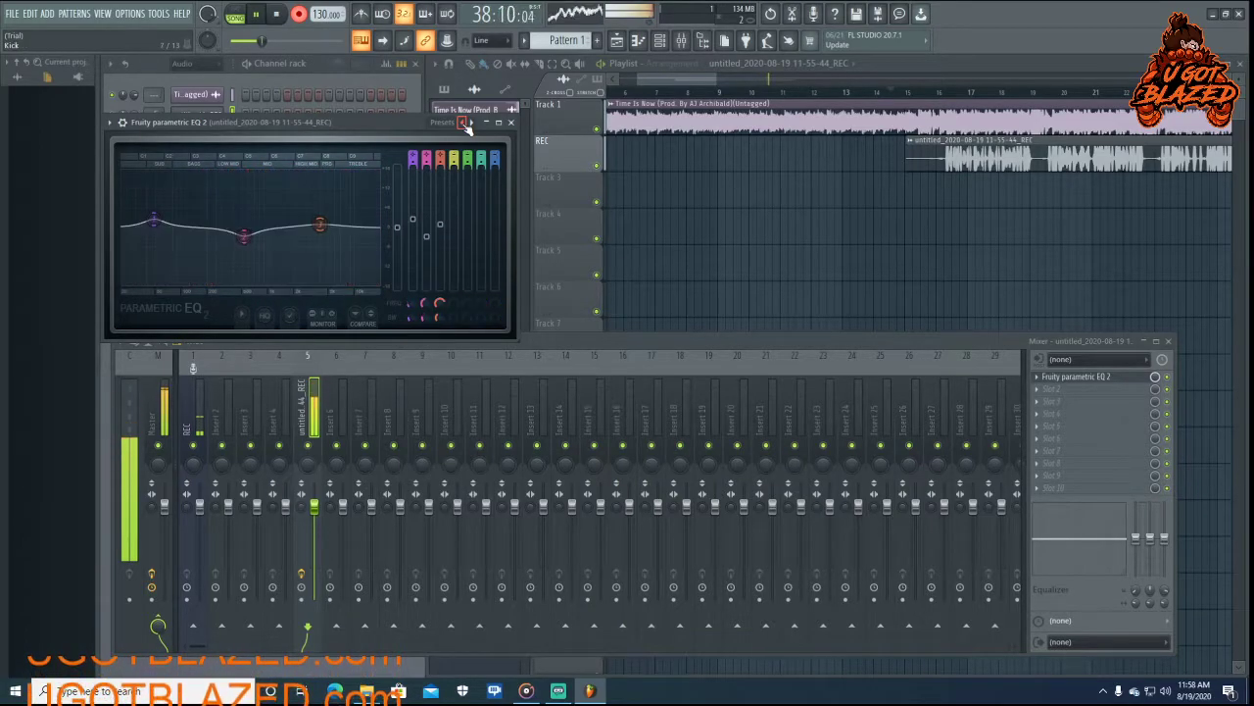
pyautogui.click(465, 124)
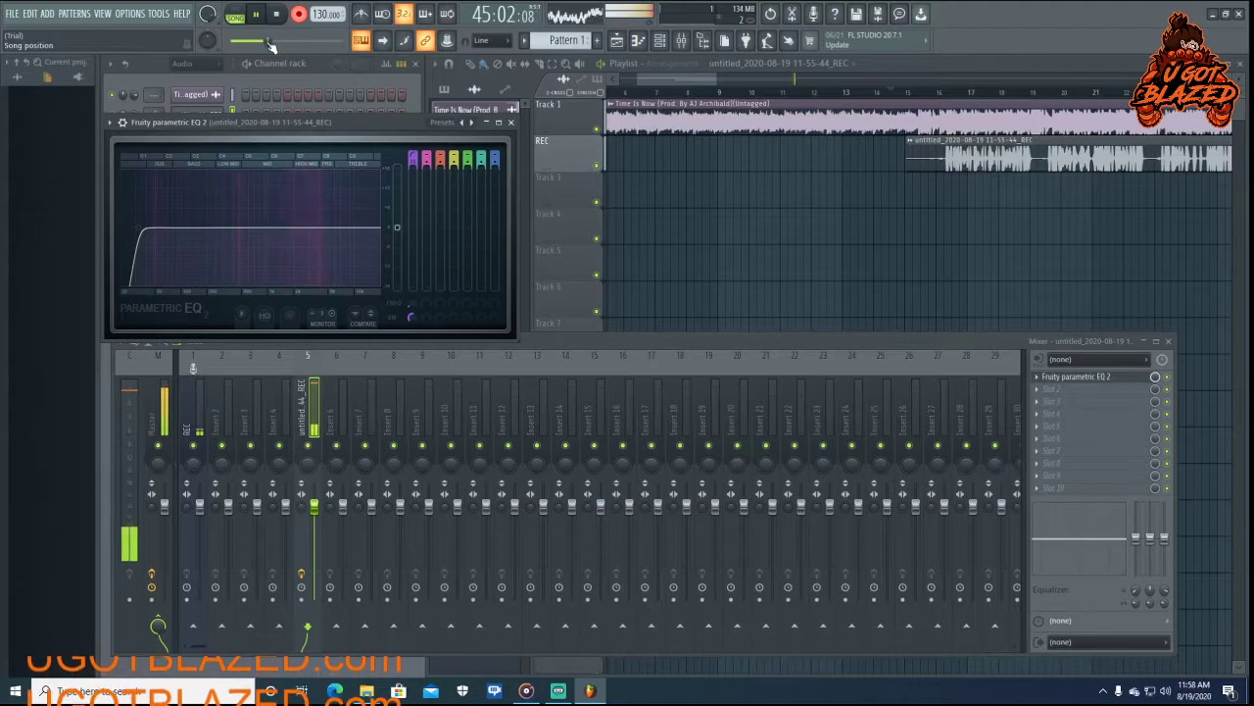
# Pause playback, drag the song position back toward the start, and bring the full mixer forward
pyautogui.click(607, 66)
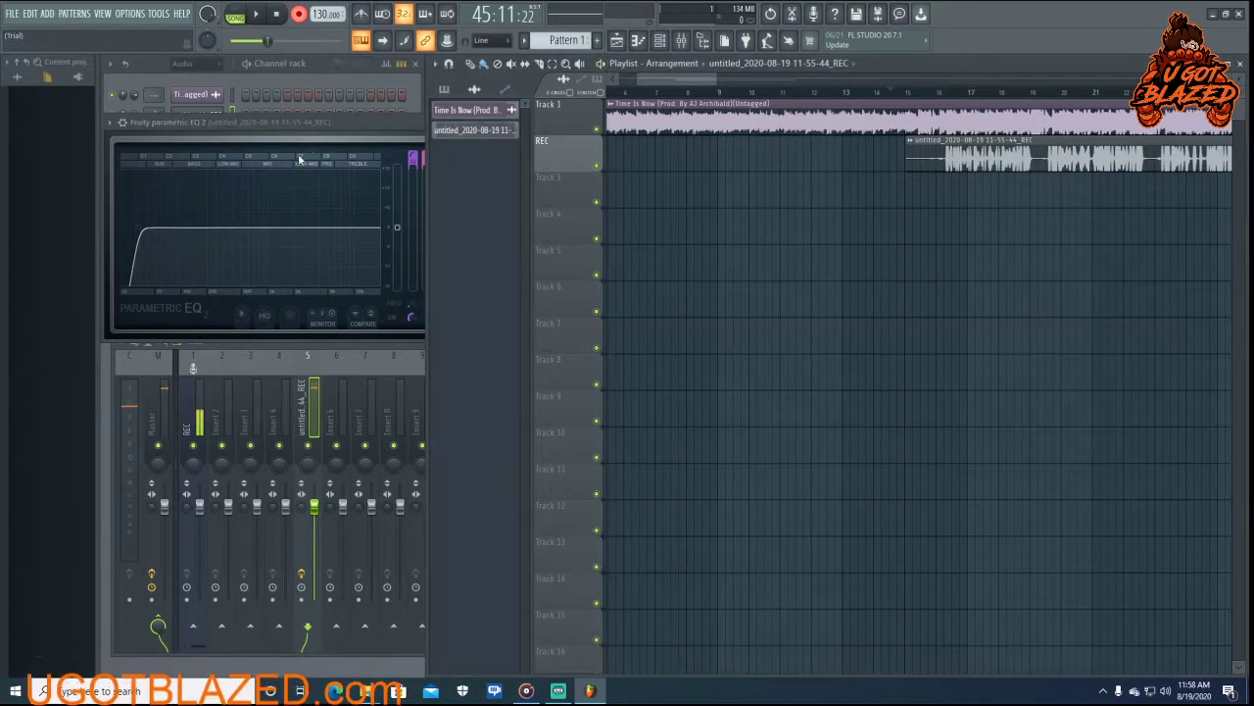
pyautogui.moveTo(271, 41); pyautogui.dragTo(241, 41)
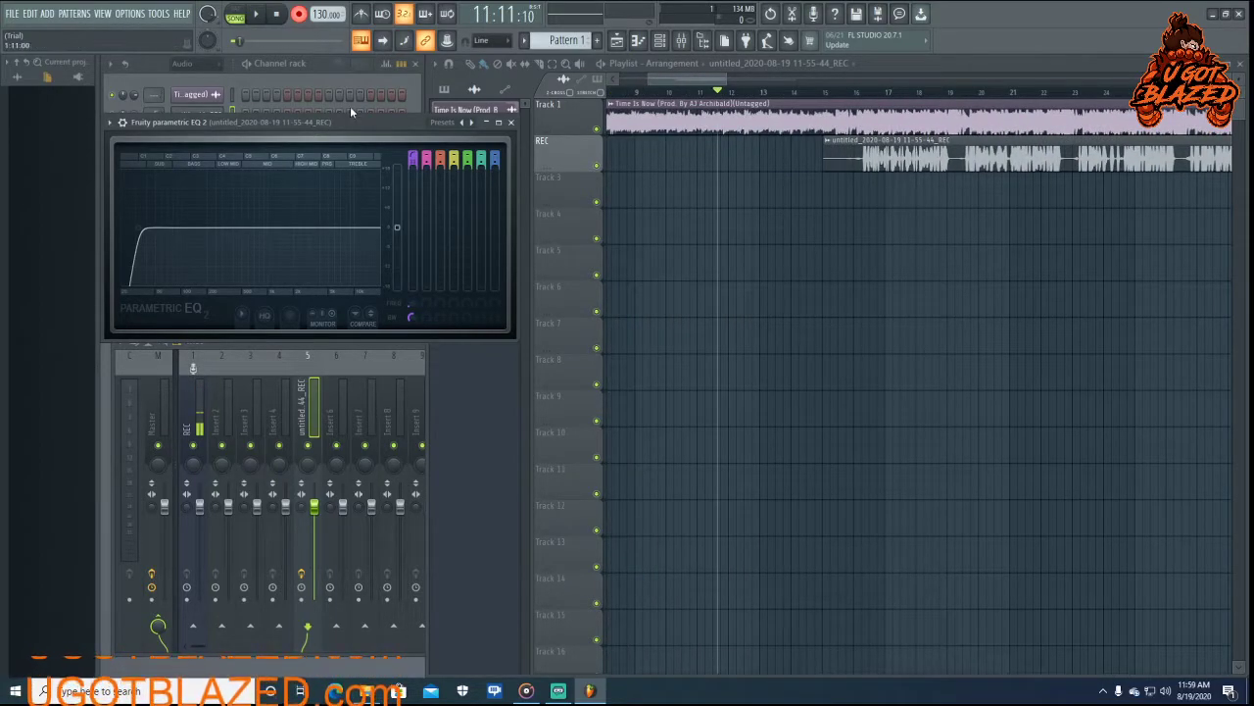
pyautogui.click(369, 357)
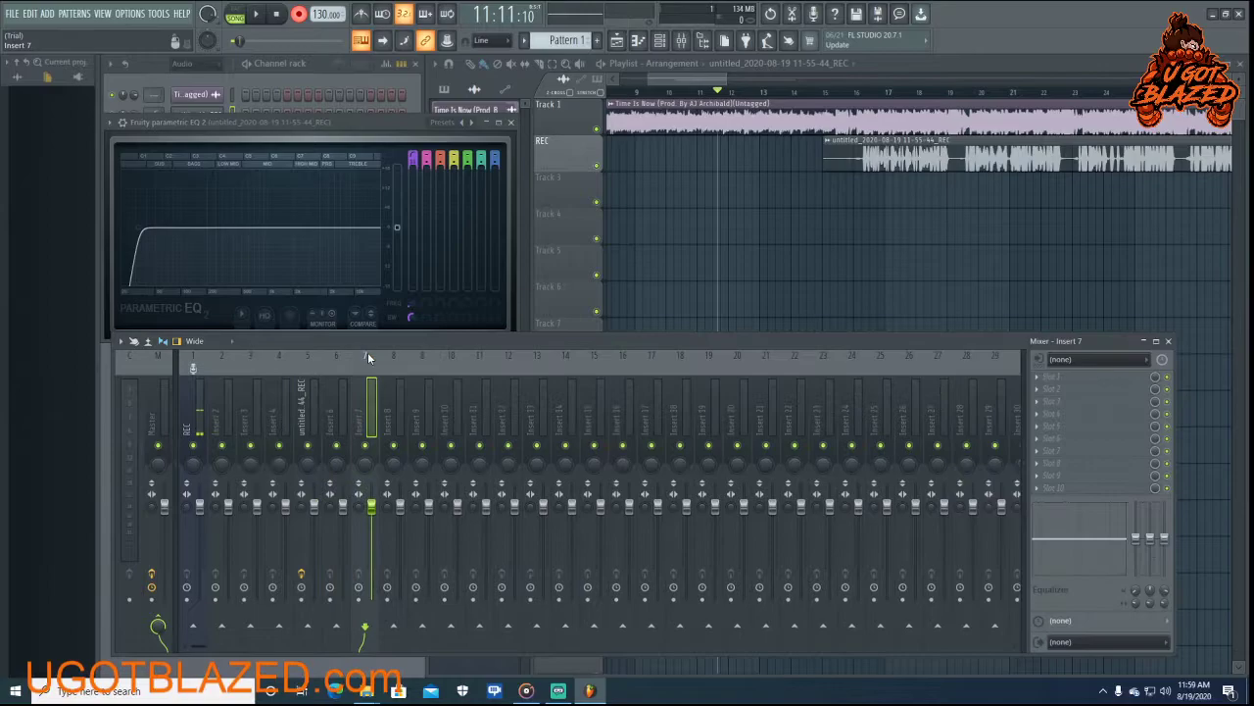